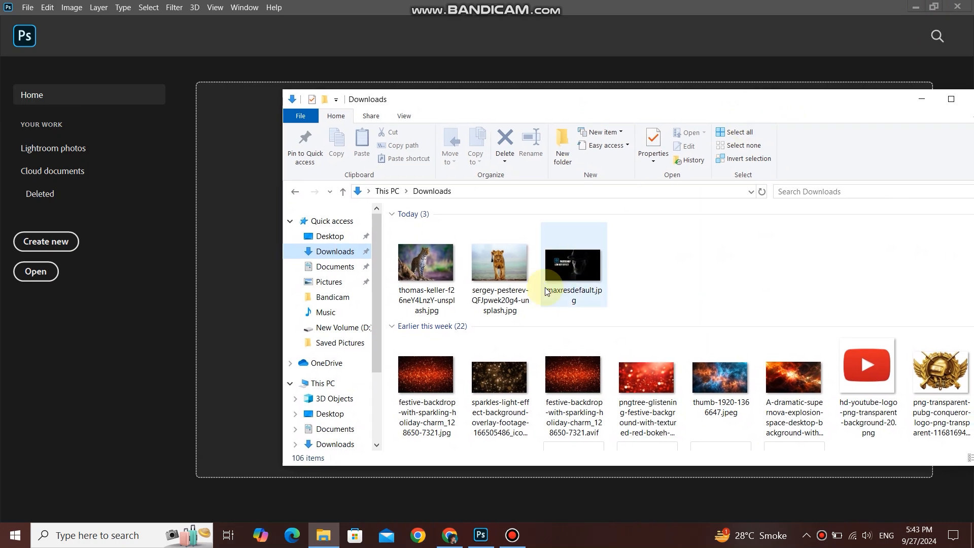
Open the leopard photo from the Downloads folder and crop it to the head and chest, about 2328 × 1985 px.
{"action": "left_click_drag", "start_coordinate": [434, 272], "coordinate": [420, 137]}
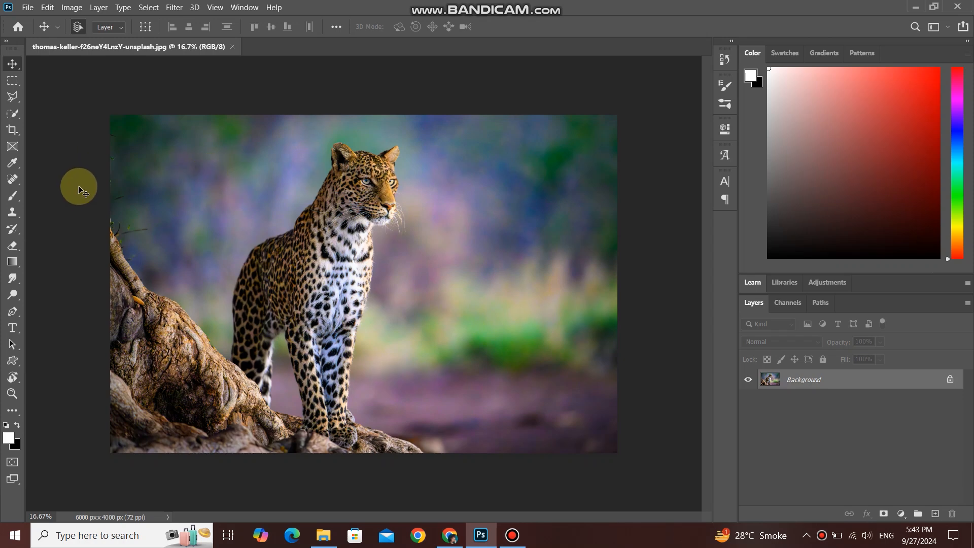
{"action": "left_click", "coordinate": [13, 133]}
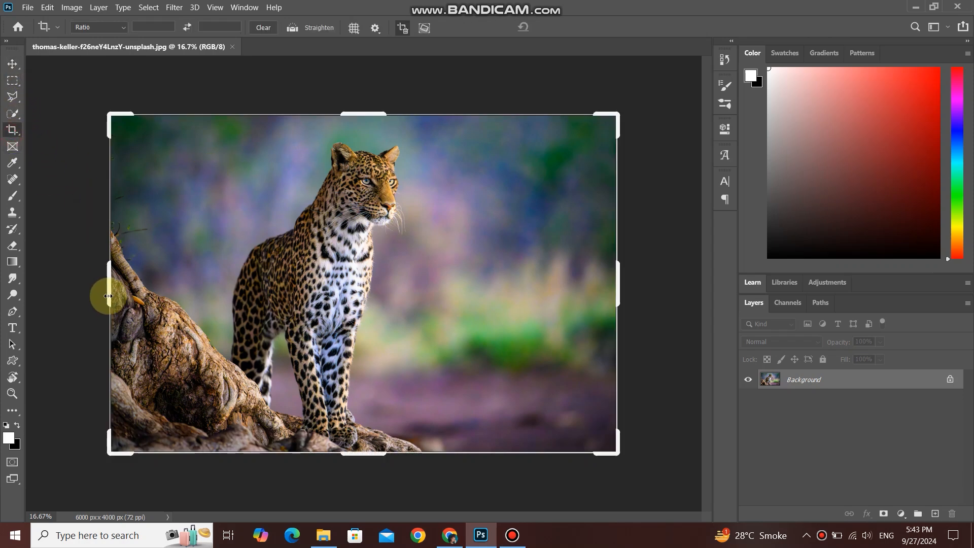
{"action": "left_click_drag", "start_coordinate": [108, 289], "coordinate": [153, 290]}
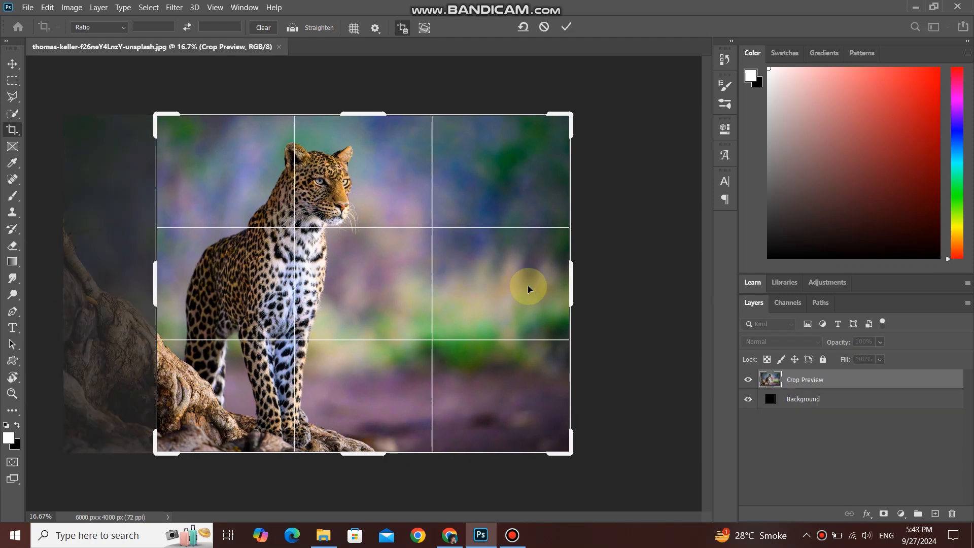
{"action": "left_click_drag", "start_coordinate": [570, 282], "coordinate": [484, 296]}
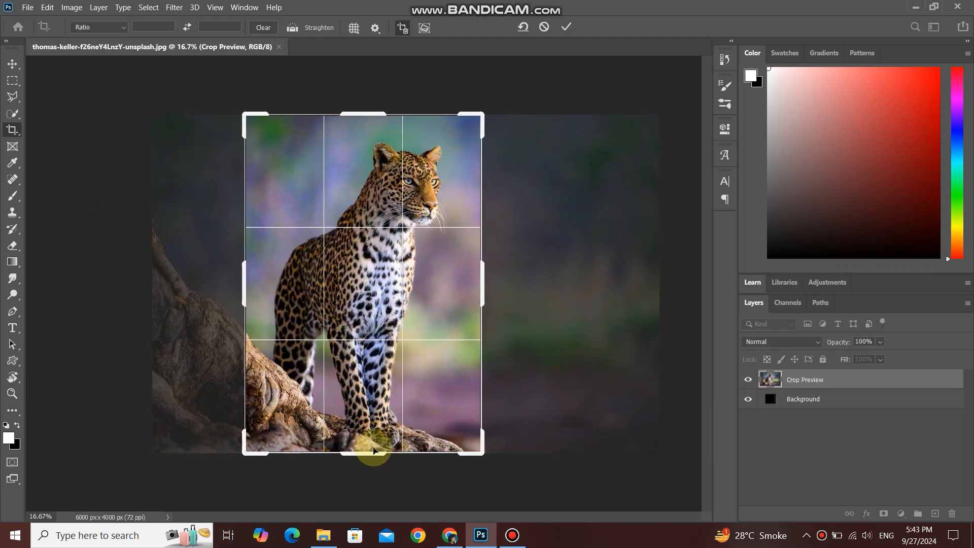
{"action": "left_click_drag", "start_coordinate": [372, 455], "coordinate": [383, 377]}
{"action": "left_click_drag", "start_coordinate": [360, 192], "coordinate": [363, 200]}
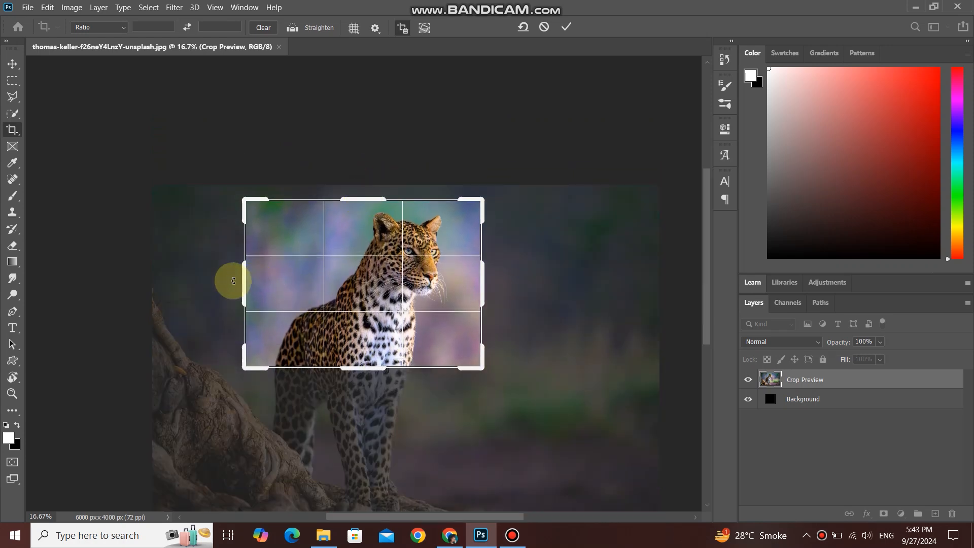
{"action": "left_click_drag", "start_coordinate": [241, 281], "coordinate": [257, 279]}
{"action": "mouse_move", "coordinate": [376, 292]}
{"action": "left_mouse_down"}
{"action": "mouse_move", "coordinate": [341, 292]}
{"action": "mouse_move", "coordinate": [357, 292]}
{"action": "left_mouse_up"}
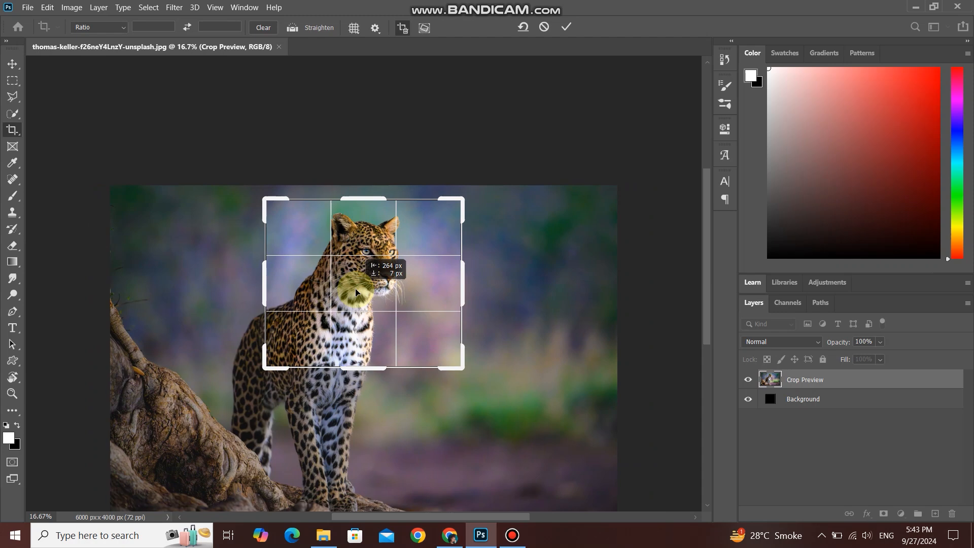
{"action": "left_click_drag", "start_coordinate": [358, 292], "coordinate": [358, 292]}
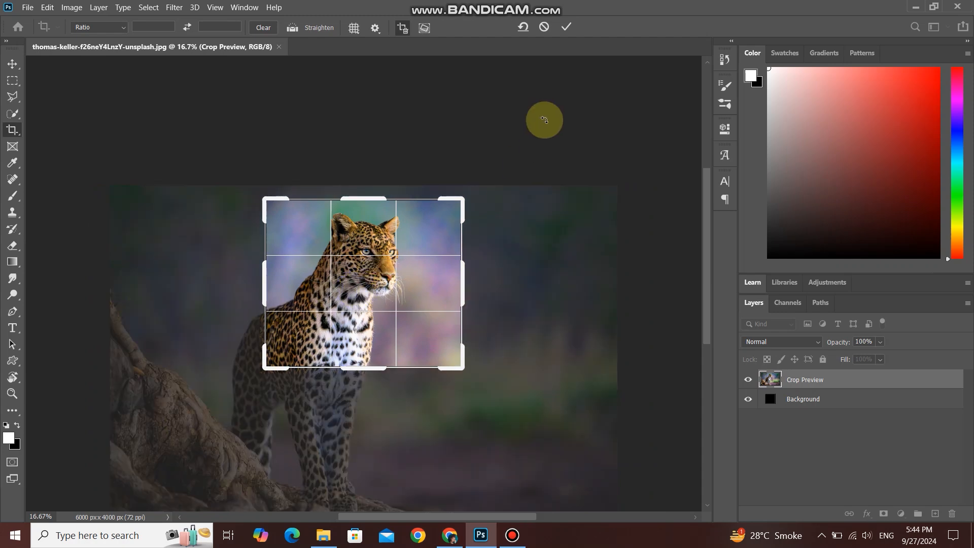
{"action": "left_click", "coordinate": [567, 27]}
{"action": "key", "text": "v"}
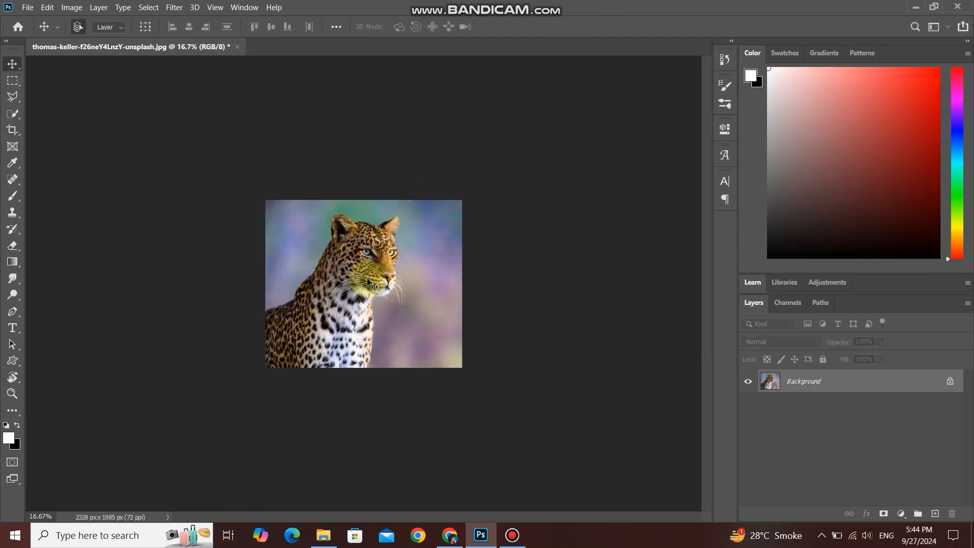
Add a Levels adjustment layer above the photo and lower its white output level to 47.
{"action": "scroll", "coordinate": [351, 286], "scroll_direction": "up", "scroll_amount": 5}
{"action": "scroll", "coordinate": [351, 286], "scroll_direction": "up", "scroll_amount": 2}
{"action": "scroll", "coordinate": [351, 285], "scroll_direction": "down", "scroll_amount": 1}
{"action": "scroll", "coordinate": [351, 285], "scroll_direction": "up", "scroll_amount": 1}
{"action": "scroll", "coordinate": [352, 290], "scroll_direction": "down", "scroll_amount": 1}
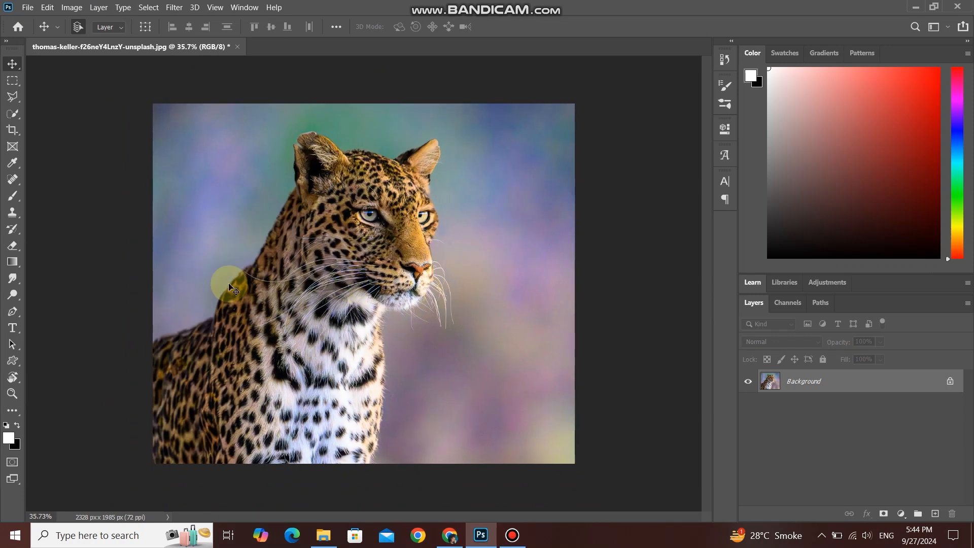
{"action": "scroll", "coordinate": [215, 270], "scroll_direction": "down", "scroll_amount": 1}
{"action": "scroll", "coordinate": [215, 270], "scroll_direction": "up", "scroll_amount": 1}
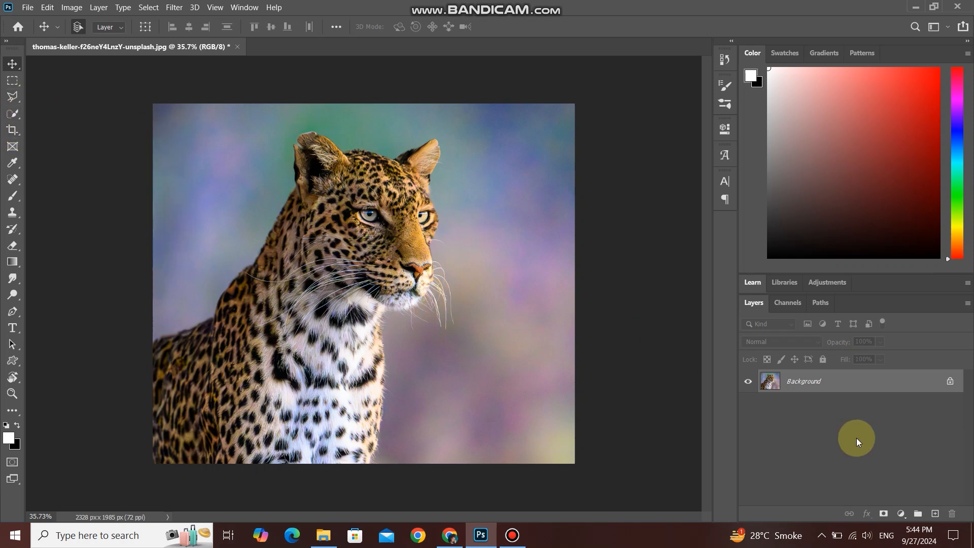
{"action": "left_click", "coordinate": [902, 514]}
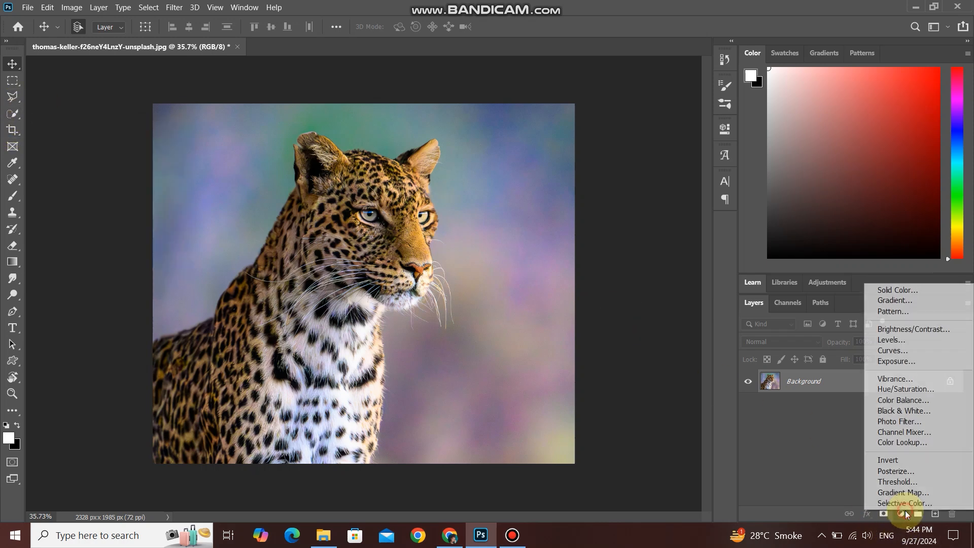
{"action": "left_click", "coordinate": [908, 344]}
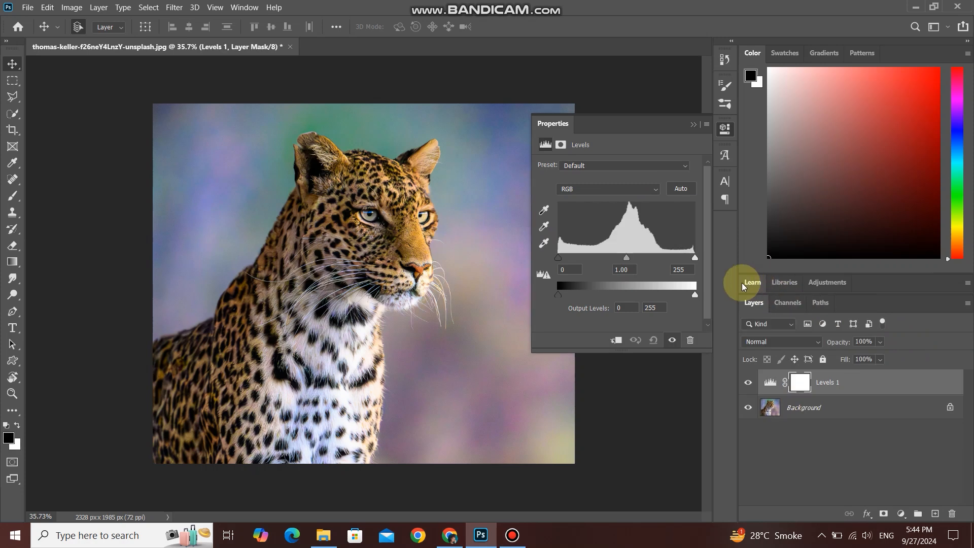
{"action": "left_click_drag", "start_coordinate": [696, 297], "coordinate": [596, 319]}
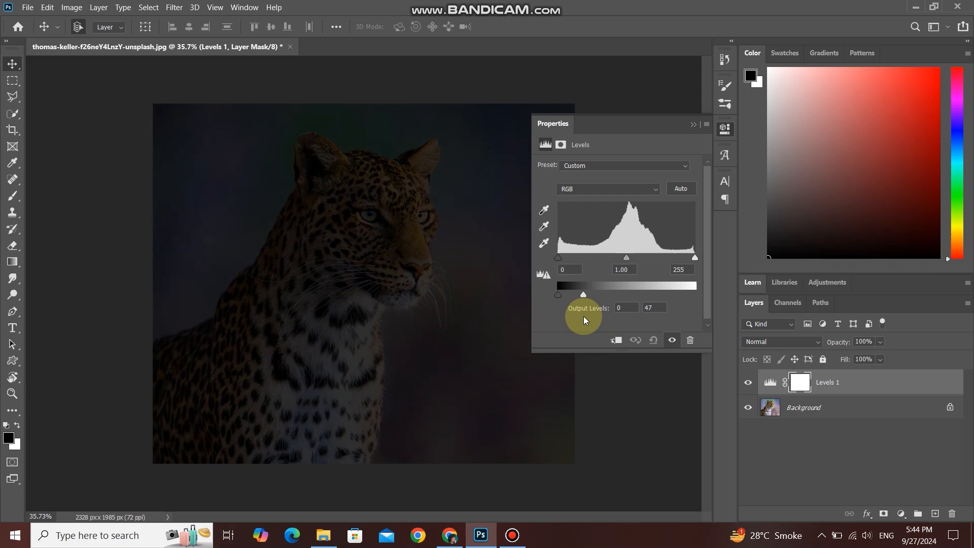
{"action": "left_click", "coordinate": [692, 125]}
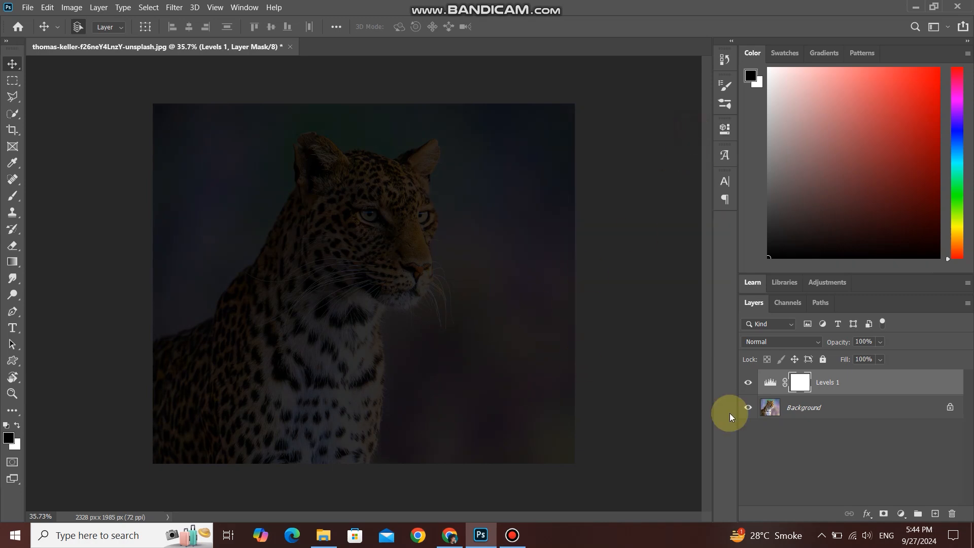
Add a Black & White adjustment layer with the default preset above the Levels layer.
{"action": "left_click", "coordinate": [902, 514]}
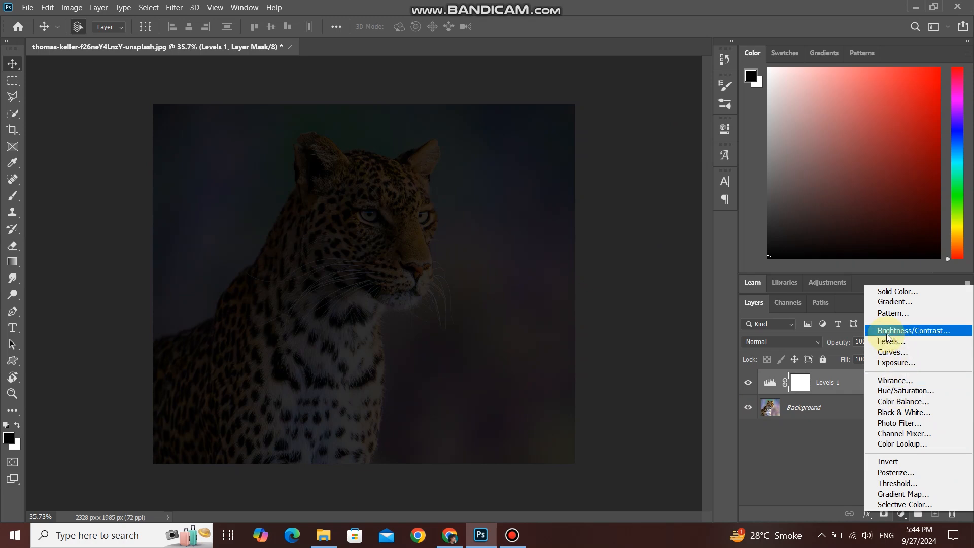
{"action": "left_click", "coordinate": [910, 412]}
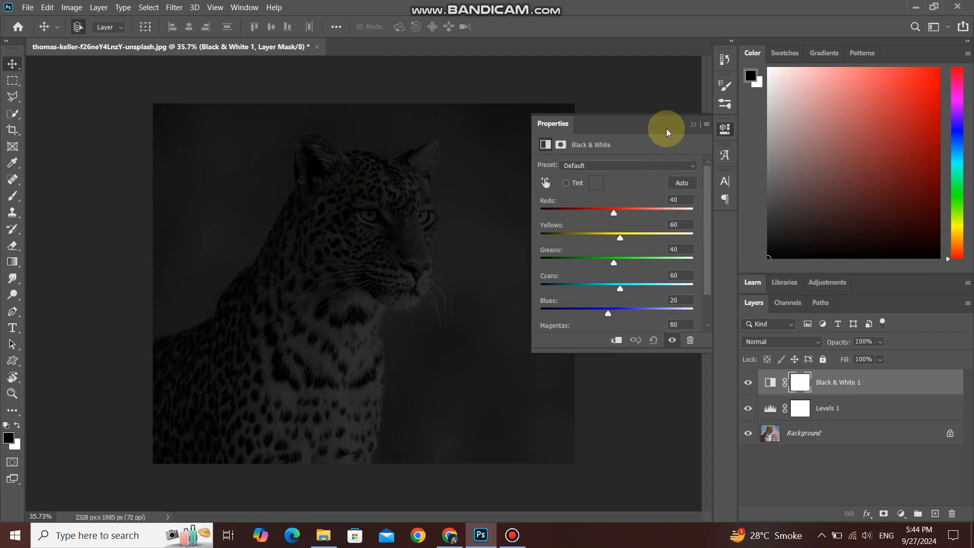
{"action": "left_click", "coordinate": [693, 130]}
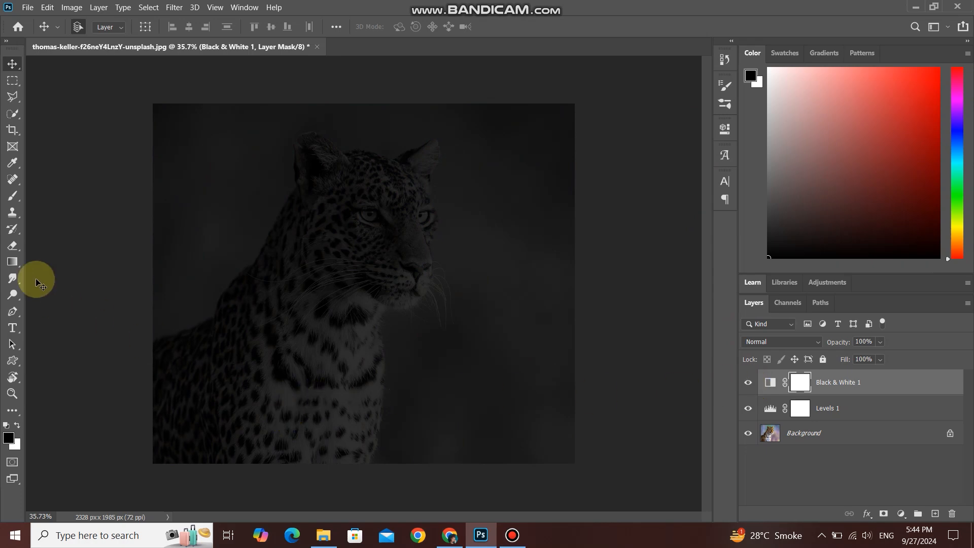
Set up the Brush tool with 50% opacity and a 500 px size.
{"action": "left_click", "coordinate": [12, 196]}
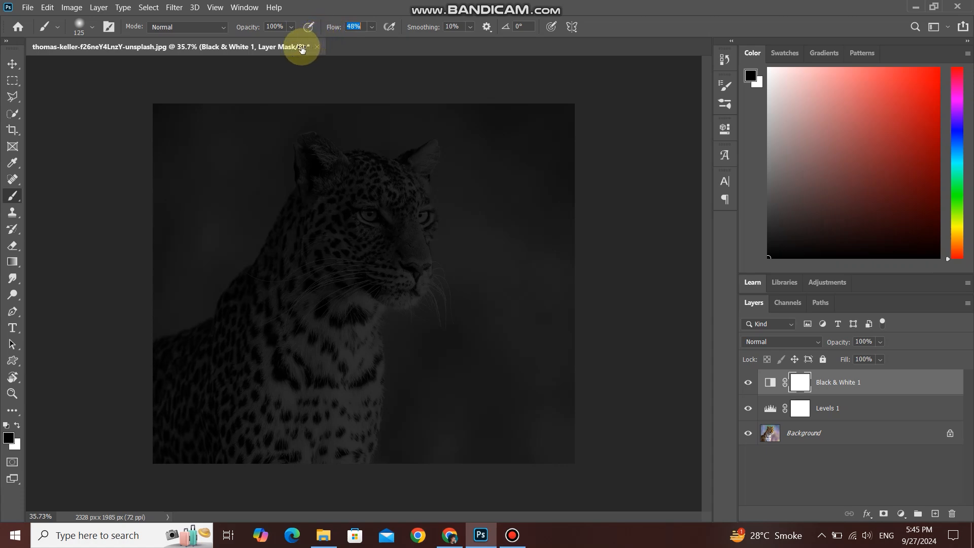
{"action": "left_click_drag", "start_coordinate": [248, 27], "coordinate": [218, 39]}
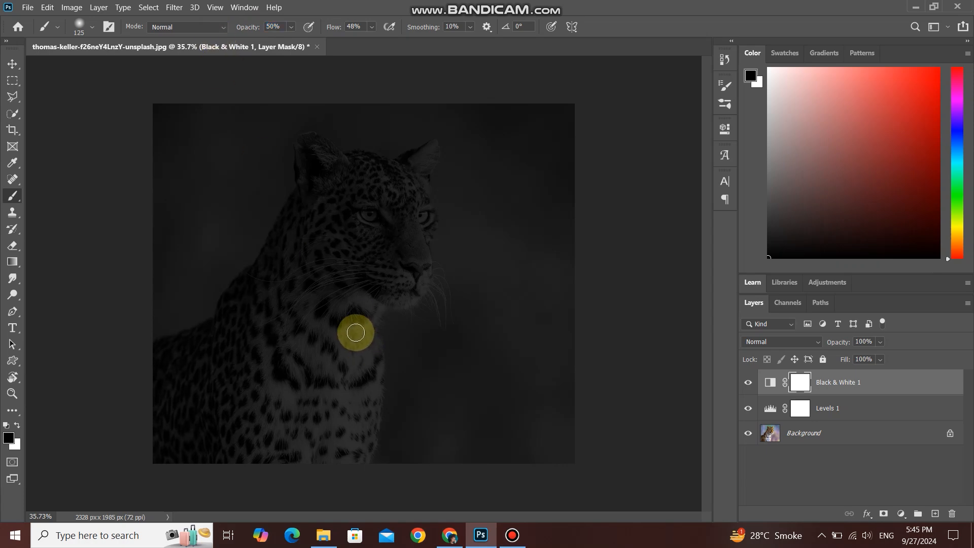
{"action": "key", "text": "bracketright"}
{"action": "key", "text": "bracketright"}
{"action": "key", "text": "bracketright"}
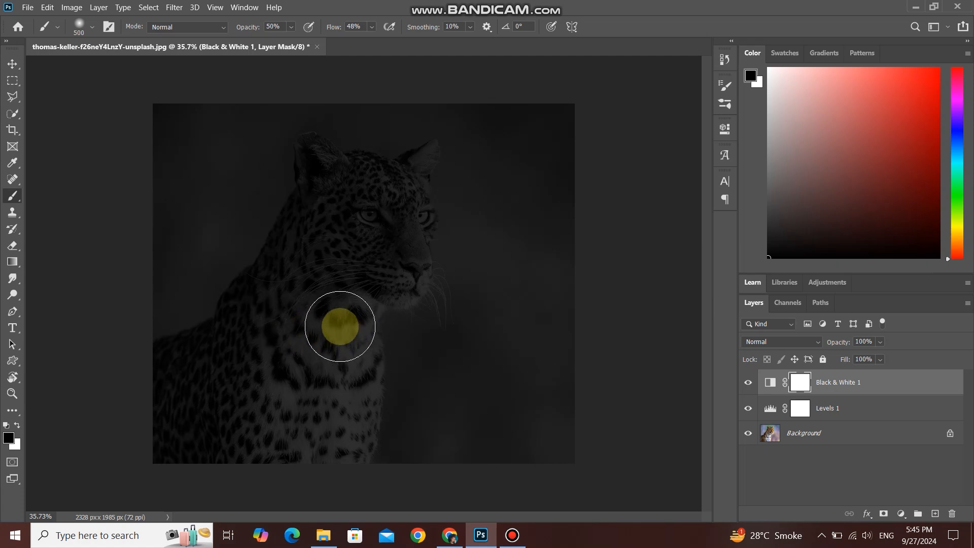
Try a black brush stroke over the leopard's chest on the Black & White layer mask and undo it.
{"action": "mouse_move", "coordinate": [343, 324]}
{"action": "left_mouse_down"}
{"action": "mouse_move", "coordinate": [313, 322]}
{"action": "mouse_move", "coordinate": [283, 348]}
{"action": "mouse_move", "coordinate": [283, 363]}
{"action": "left_mouse_up"}
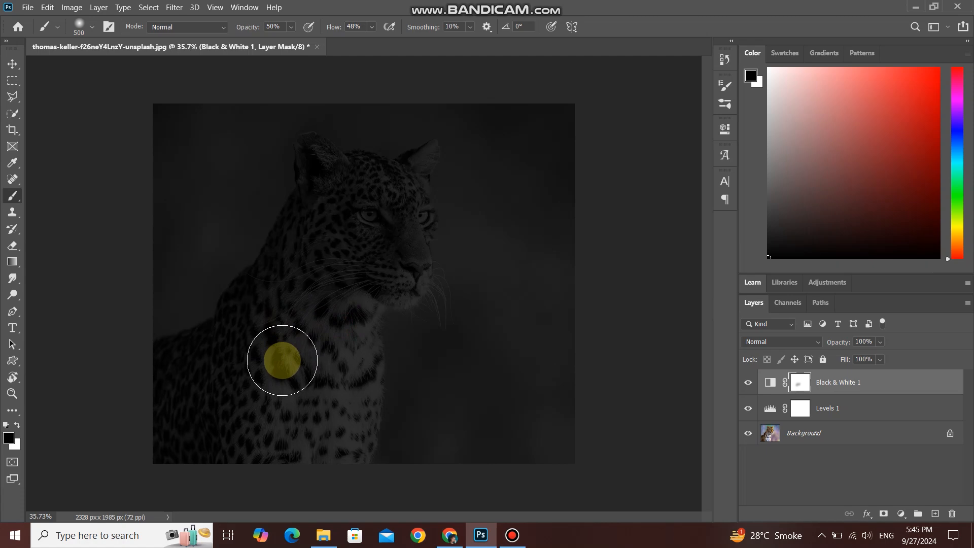
{"action": "key", "text": "ctrl+z"}
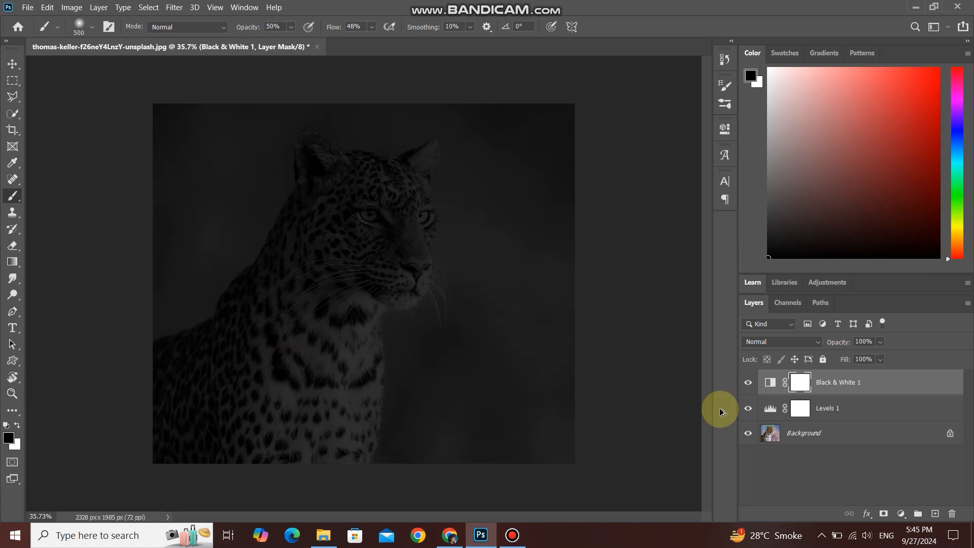
Paint black over the leopard's chest on the Levels layer mask, comparing the result with the Levels layer hidden and shown.
{"action": "left_click", "coordinate": [801, 410]}
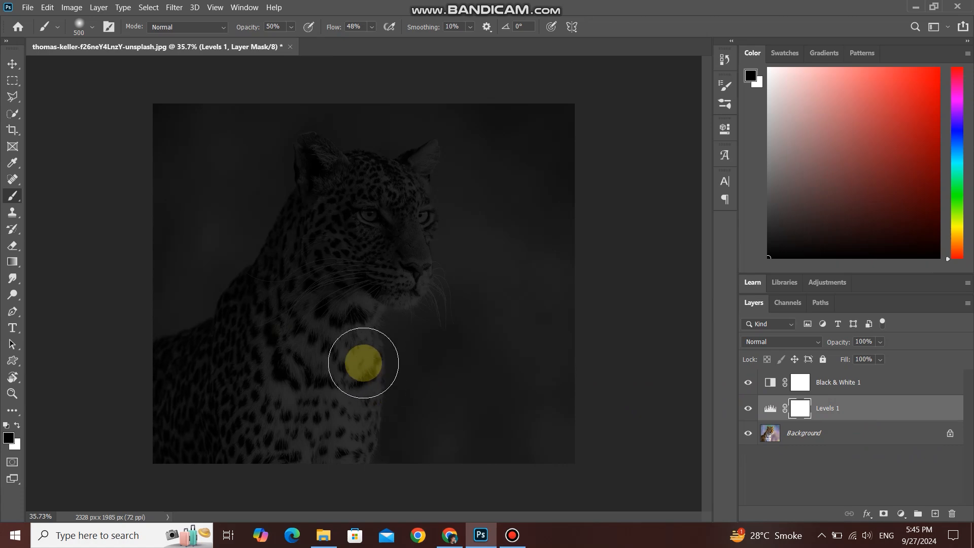
{"action": "mouse_move", "coordinate": [344, 325]}
{"action": "left_mouse_down"}
{"action": "mouse_move", "coordinate": [321, 348]}
{"action": "mouse_move", "coordinate": [309, 404]}
{"action": "mouse_move", "coordinate": [257, 472]}
{"action": "left_mouse_up"}
{"action": "mouse_move", "coordinate": [282, 351]}
{"action": "left_mouse_down"}
{"action": "mouse_move", "coordinate": [296, 335]}
{"action": "mouse_move", "coordinate": [257, 398]}
{"action": "mouse_move", "coordinate": [244, 469]}
{"action": "mouse_move", "coordinate": [269, 452]}
{"action": "mouse_move", "coordinate": [344, 461]}
{"action": "mouse_move", "coordinate": [354, 368]}
{"action": "mouse_move", "coordinate": [346, 363]}
{"action": "mouse_move", "coordinate": [342, 416]}
{"action": "mouse_move", "coordinate": [326, 453]}
{"action": "mouse_move", "coordinate": [240, 481]}
{"action": "mouse_move", "coordinate": [234, 390]}
{"action": "mouse_move", "coordinate": [269, 346]}
{"action": "left_mouse_up"}
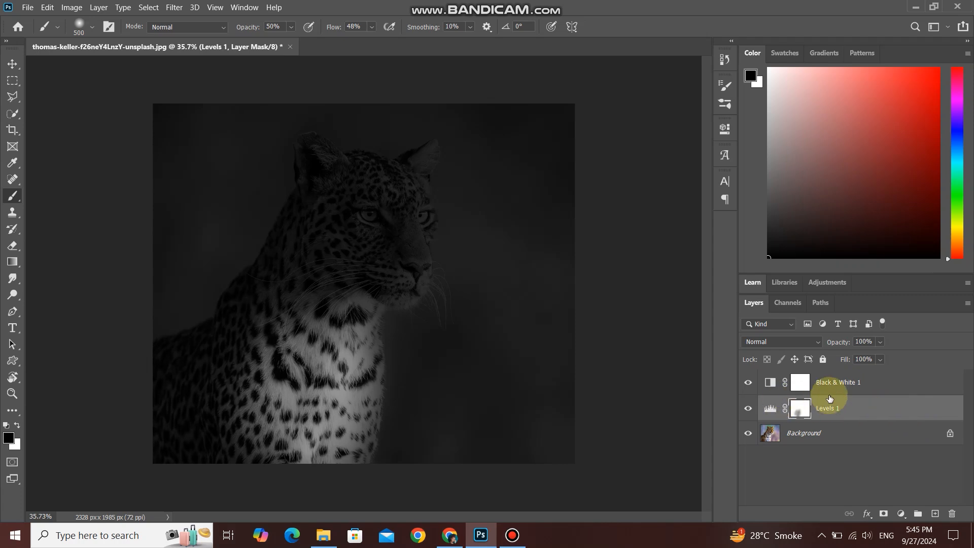
{"action": "left_click", "coordinate": [748, 414]}
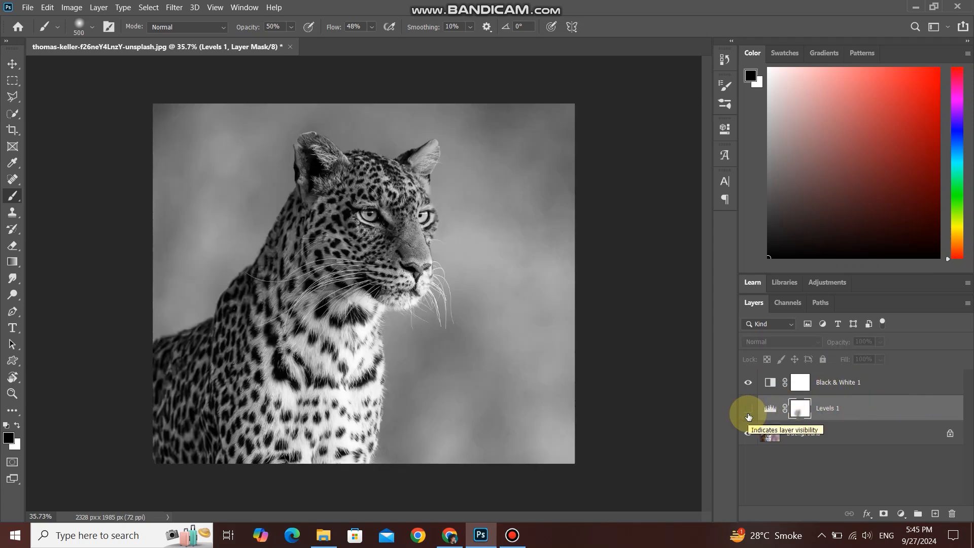
{"action": "left_click", "coordinate": [749, 416]}
{"action": "mouse_move", "coordinate": [346, 356]}
{"action": "left_mouse_down"}
{"action": "mouse_move", "coordinate": [355, 320]}
{"action": "mouse_move", "coordinate": [305, 299]}
{"action": "mouse_move", "coordinate": [317, 241]}
{"action": "mouse_move", "coordinate": [387, 238]}
{"action": "left_mouse_up"}
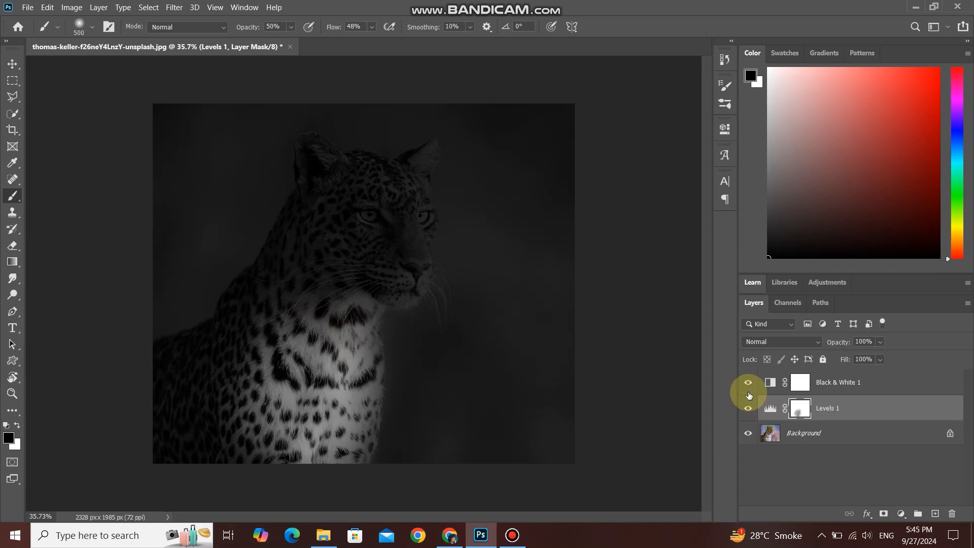
{"action": "left_click", "coordinate": [750, 411]}
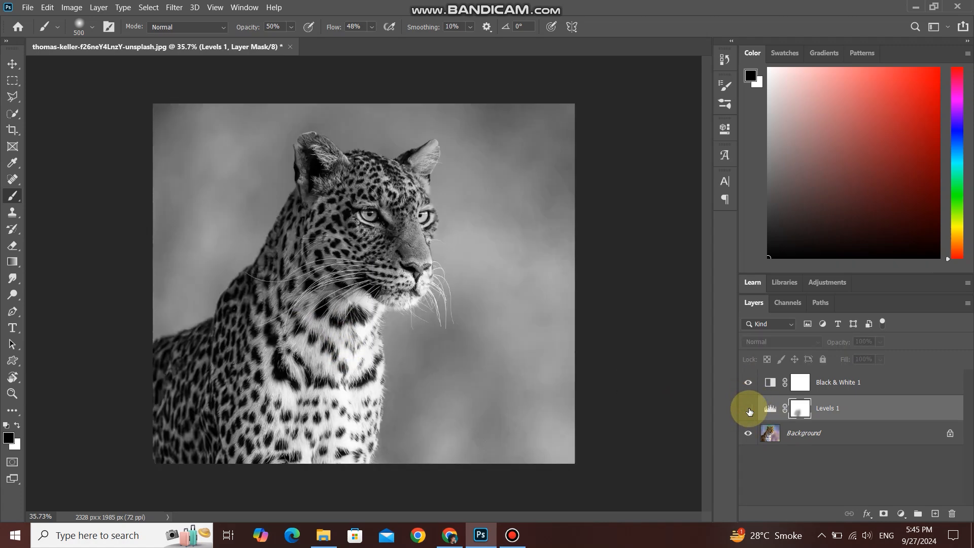
{"action": "left_click", "coordinate": [750, 411]}
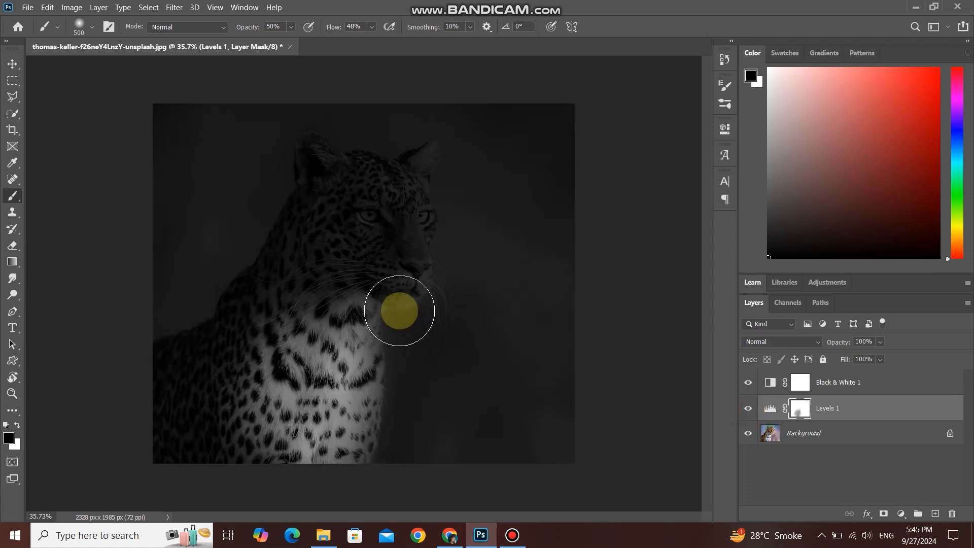
Paint over the leopard's muzzle and nose on the Levels mask with a 250 px brush, comparing with the layer hidden and shown.
{"action": "key", "text": "["}
{"action": "key", "text": "["}
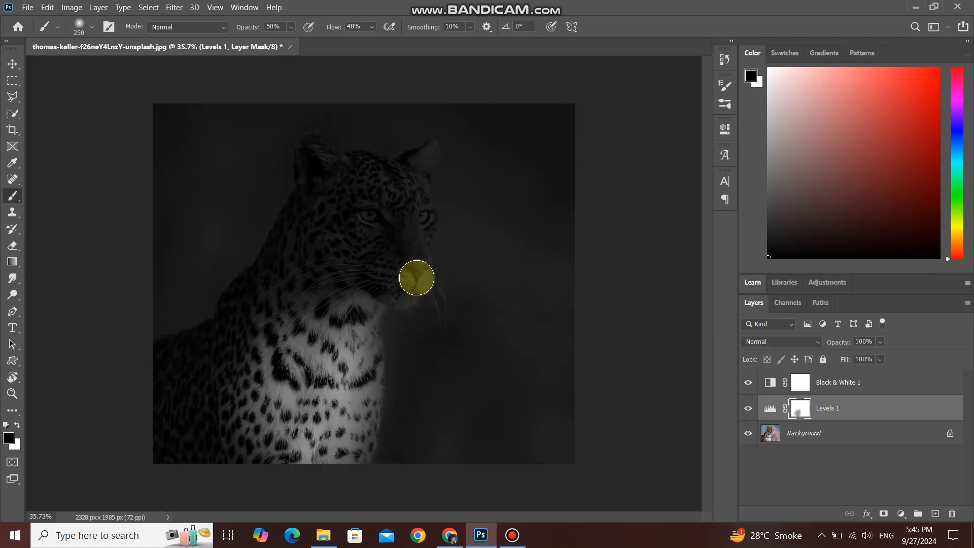
{"action": "mouse_move", "coordinate": [417, 278]}
{"action": "left_mouse_down"}
{"action": "mouse_move", "coordinate": [403, 289]}
{"action": "mouse_move", "coordinate": [364, 278]}
{"action": "mouse_move", "coordinate": [385, 308]}
{"action": "mouse_move", "coordinate": [378, 285]}
{"action": "mouse_move", "coordinate": [311, 298]}
{"action": "mouse_move", "coordinate": [381, 288]}
{"action": "mouse_move", "coordinate": [377, 280]}
{"action": "mouse_move", "coordinate": [267, 309]}
{"action": "mouse_move", "coordinate": [417, 274]}
{"action": "mouse_move", "coordinate": [413, 266]}
{"action": "left_mouse_up"}
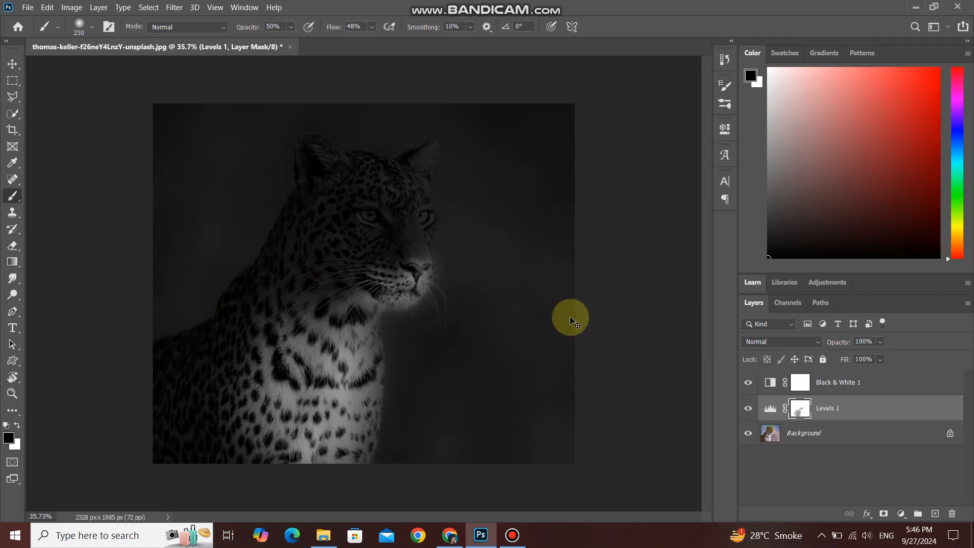
{"action": "left_click", "coordinate": [420, 277]}
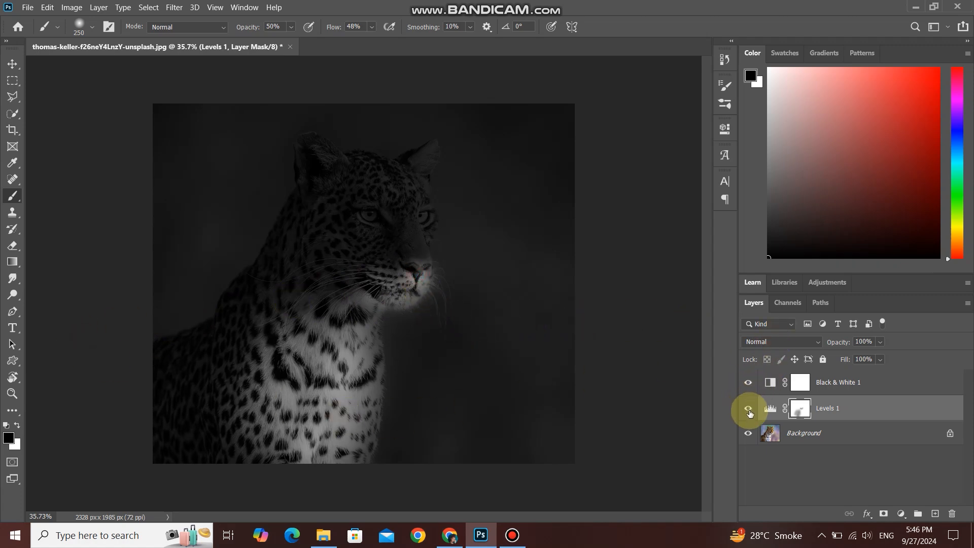
{"action": "left_click", "coordinate": [748, 409]}
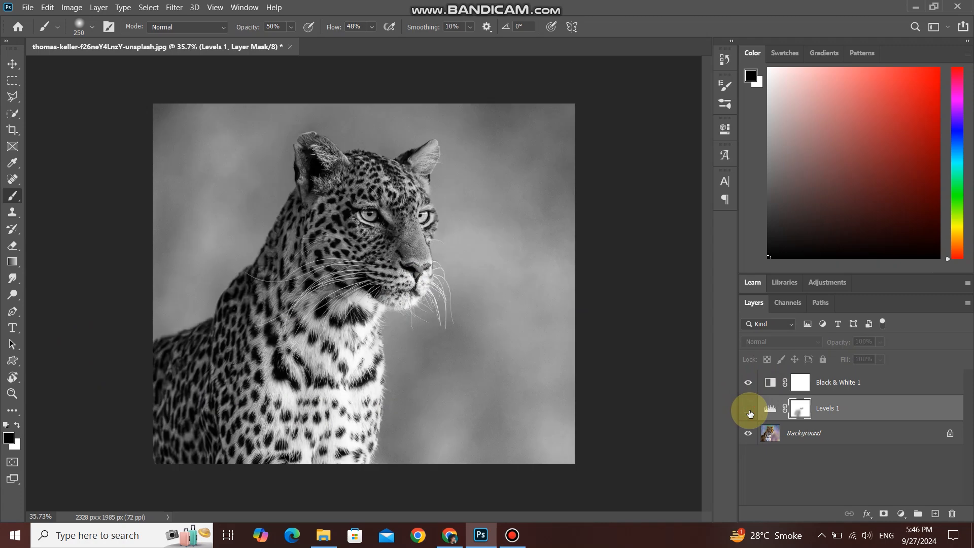
{"action": "left_click", "coordinate": [749, 409]}
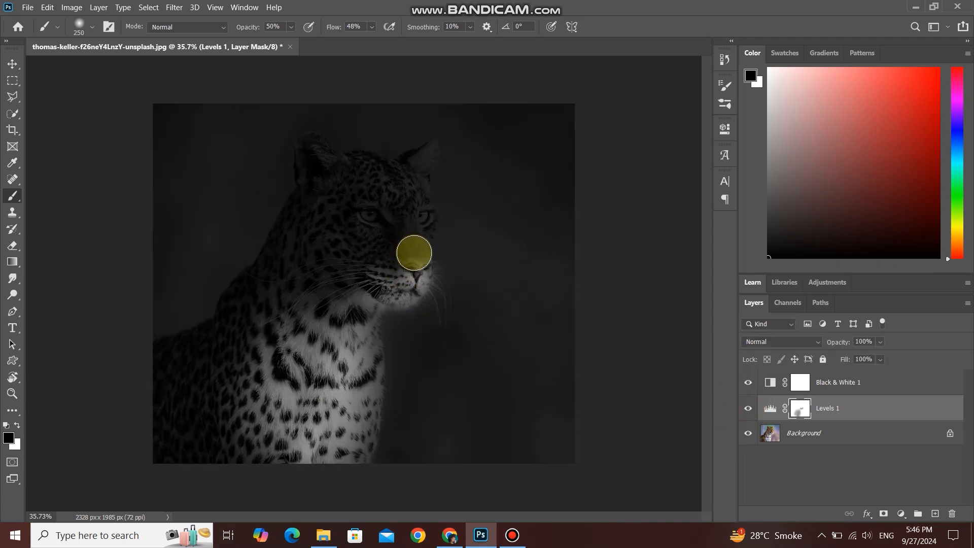
Paint black over the leopard's forehead, nose bridge and far ear on the Levels mask, reducing the brush from 200 to 100 px.
{"action": "scroll", "coordinate": [414, 254], "scroll_direction": "up", "scroll_amount": 2}
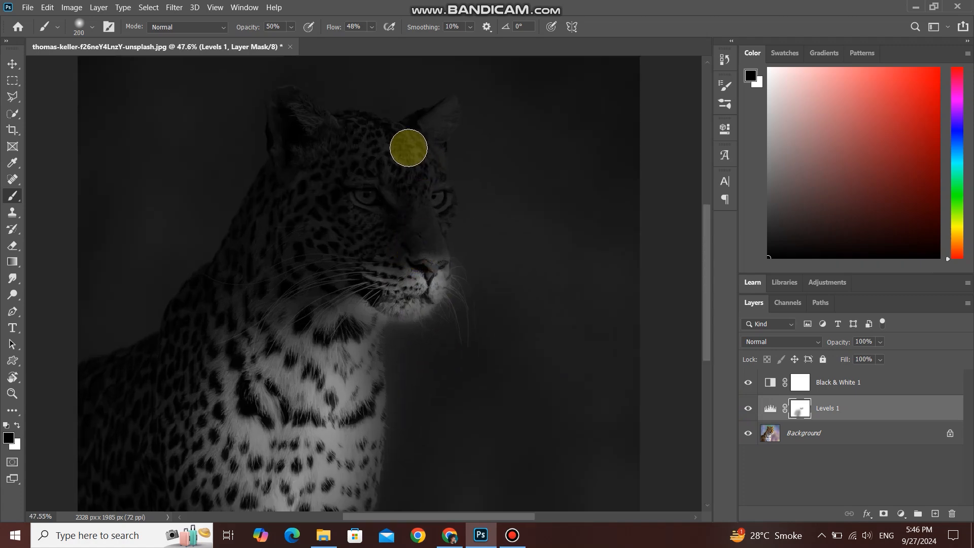
{"action": "left_click_drag", "start_coordinate": [405, 151], "coordinate": [425, 258]}
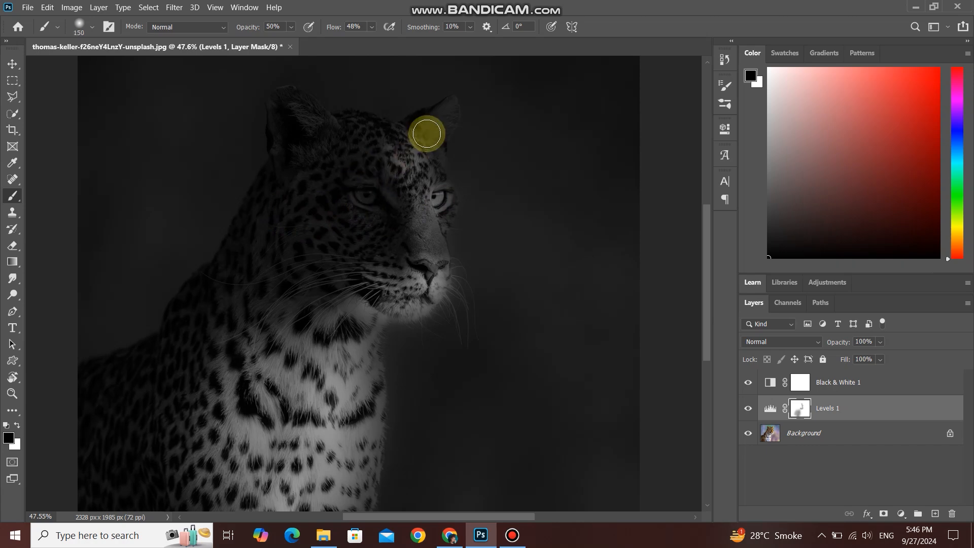
{"action": "scroll", "coordinate": [426, 134], "scroll_direction": "up", "scroll_amount": 2}
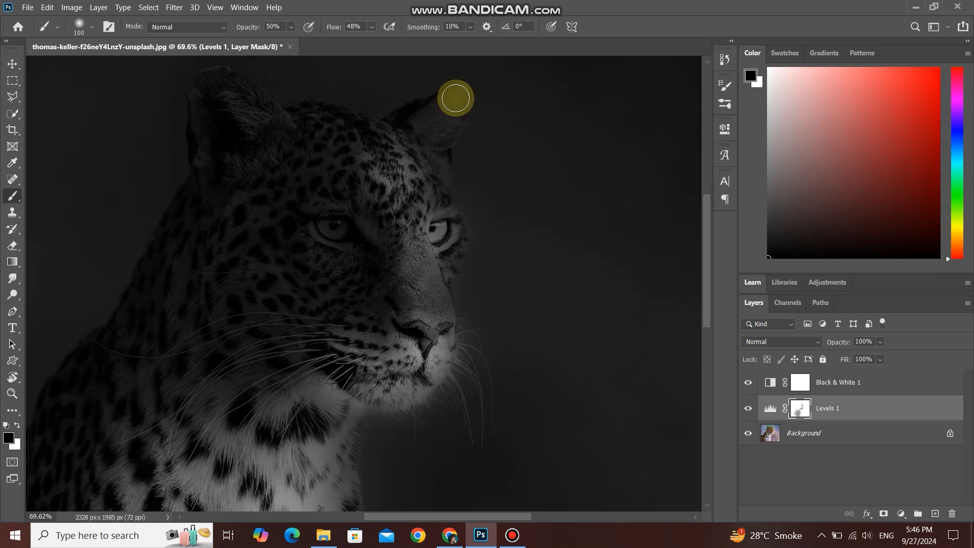
{"action": "mouse_move", "coordinate": [455, 103]}
{"action": "left_mouse_down"}
{"action": "mouse_move", "coordinate": [410, 135]}
{"action": "mouse_move", "coordinate": [389, 179]}
{"action": "mouse_move", "coordinate": [456, 139]}
{"action": "mouse_move", "coordinate": [449, 111]}
{"action": "mouse_move", "coordinate": [451, 120]}
{"action": "mouse_move", "coordinate": [404, 156]}
{"action": "mouse_move", "coordinate": [431, 145]}
{"action": "left_mouse_up"}
Paint over the near ear and crown of the head on the Levels mask, enlarging the brush to 200 px and comparing with the layer hidden.
{"action": "mouse_move", "coordinate": [328, 201]}
{"action": "left_mouse_down"}
{"action": "mouse_move", "coordinate": [376, 144]}
{"action": "mouse_move", "coordinate": [355, 163]}
{"action": "mouse_move", "coordinate": [386, 150]}
{"action": "mouse_move", "coordinate": [265, 159]}
{"action": "mouse_move", "coordinate": [355, 163]}
{"action": "mouse_move", "coordinate": [228, 105]}
{"action": "mouse_move", "coordinate": [227, 94]}
{"action": "mouse_move", "coordinate": [266, 120]}
{"action": "mouse_move", "coordinate": [344, 233]}
{"action": "mouse_move", "coordinate": [325, 157]}
{"action": "mouse_move", "coordinate": [306, 140]}
{"action": "mouse_move", "coordinate": [359, 294]}
{"action": "mouse_move", "coordinate": [356, 191]}
{"action": "mouse_move", "coordinate": [337, 131]}
{"action": "mouse_move", "coordinate": [371, 145]}
{"action": "mouse_move", "coordinate": [376, 342]}
{"action": "mouse_move", "coordinate": [366, 312]}
{"action": "left_mouse_up"}
{"action": "key", "text": "bracketright"}
{"action": "key", "text": "bracketright"}
{"action": "key", "text": "bracketright"}
{"action": "key", "text": "bracketleft"}
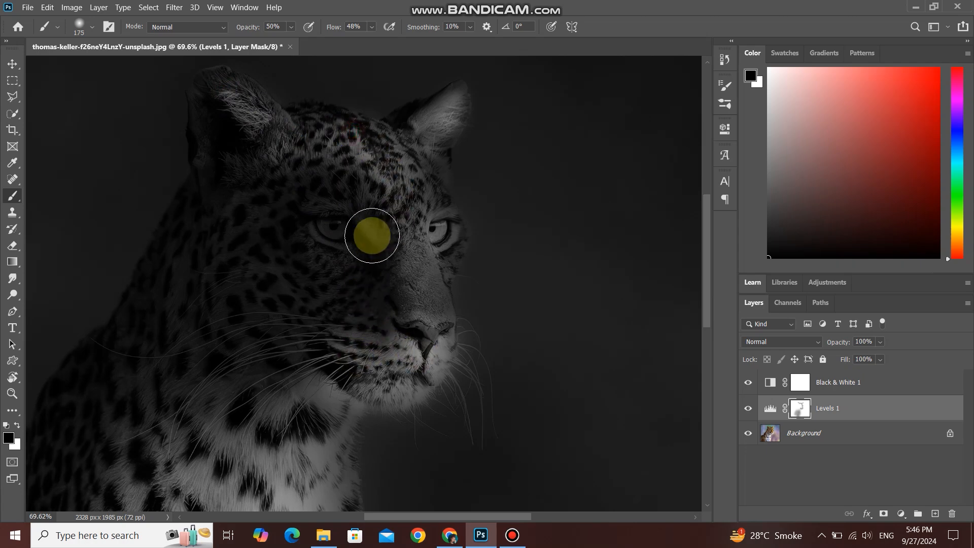
{"action": "key", "text": "bracketright"}
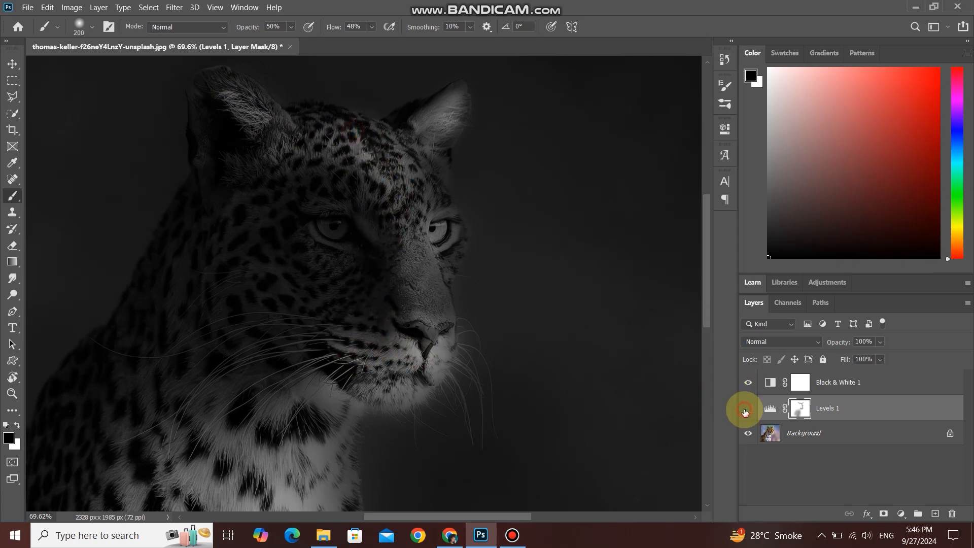
{"action": "left_click", "coordinate": [745, 412]}
{"action": "left_click", "coordinate": [745, 411]}
Set the brush to 20% opacity and 32% flow, paint softly around the near eye at 300 px, and compare with the Levels layer hidden.
{"action": "key", "text": "bracketleft"}
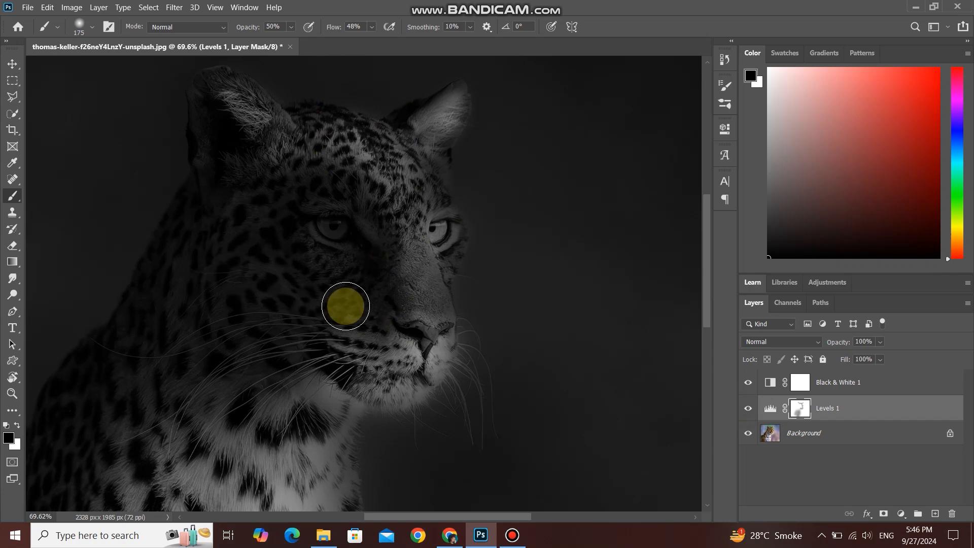
{"action": "left_click_drag", "start_coordinate": [329, 27], "coordinate": [323, 31]}
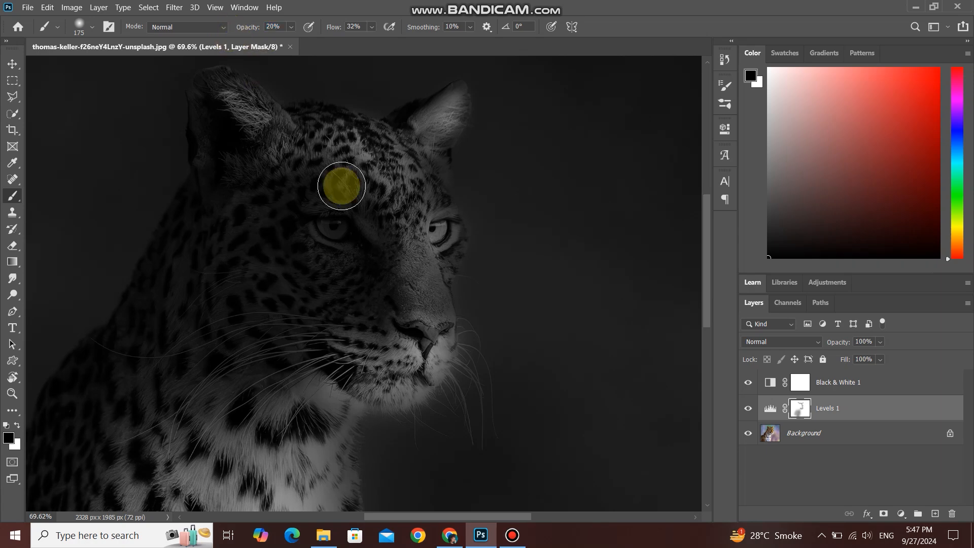
{"action": "key", "text": "bracketright"}
{"action": "key", "text": "bracketright"}
{"action": "key", "text": "bracketright"}
{"action": "mouse_move", "coordinate": [328, 233]}
{"action": "left_mouse_down"}
{"action": "mouse_move", "coordinate": [321, 217]}
{"action": "mouse_move", "coordinate": [339, 310]}
{"action": "mouse_move", "coordinate": [370, 300]}
{"action": "mouse_move", "coordinate": [353, 257]}
{"action": "mouse_move", "coordinate": [325, 233]}
{"action": "left_mouse_up"}
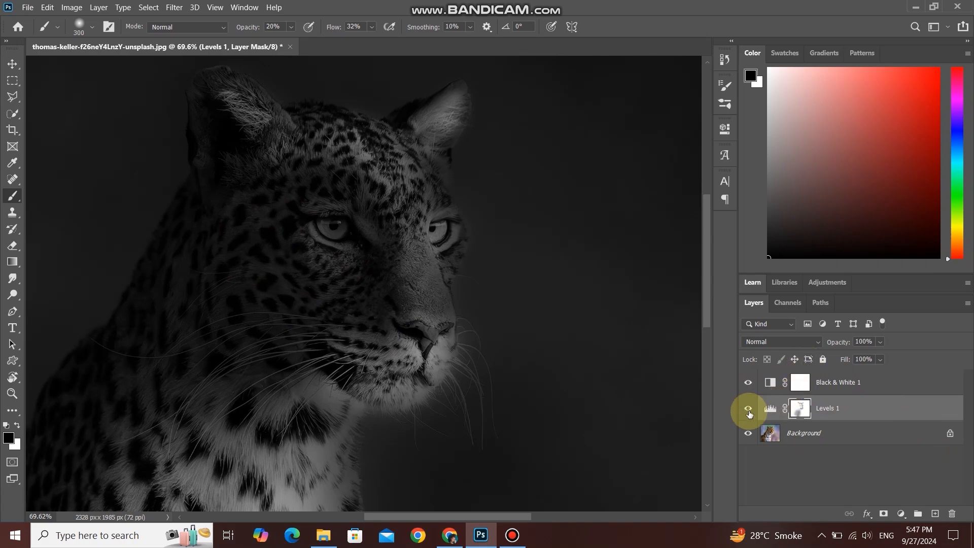
{"action": "left_click", "coordinate": [749, 412]}
{"action": "left_click", "coordinate": [749, 411]}
Paint over the cheek and chin on the Levels mask with the 300 px brush, comparing with the layer hidden and shown.
{"action": "mouse_move", "coordinate": [348, 337]}
{"action": "left_mouse_down"}
{"action": "mouse_move", "coordinate": [352, 250]}
{"action": "mouse_move", "coordinate": [326, 224]}
{"action": "mouse_move", "coordinate": [266, 228]}
{"action": "mouse_move", "coordinate": [357, 293]}
{"action": "mouse_move", "coordinate": [311, 217]}
{"action": "mouse_move", "coordinate": [215, 207]}
{"action": "mouse_move", "coordinate": [241, 385]}
{"action": "mouse_move", "coordinate": [695, 424]}
{"action": "mouse_move", "coordinate": [341, 327]}
{"action": "mouse_move", "coordinate": [326, 300]}
{"action": "mouse_move", "coordinate": [308, 306]}
{"action": "mouse_move", "coordinate": [333, 391]}
{"action": "mouse_move", "coordinate": [848, 463]}
{"action": "mouse_move", "coordinate": [711, 448]}
{"action": "mouse_move", "coordinate": [375, 380]}
{"action": "mouse_move", "coordinate": [435, 321]}
{"action": "mouse_move", "coordinate": [423, 277]}
{"action": "mouse_move", "coordinate": [391, 359]}
{"action": "mouse_move", "coordinate": [289, 414]}
{"action": "mouse_move", "coordinate": [370, 425]}
{"action": "mouse_move", "coordinate": [380, 407]}
{"action": "left_mouse_up"}
{"action": "scroll", "coordinate": [376, 381], "scroll_direction": "down", "scroll_amount": 2}
{"action": "scroll", "coordinate": [381, 402], "scroll_direction": "down", "scroll_amount": 1}
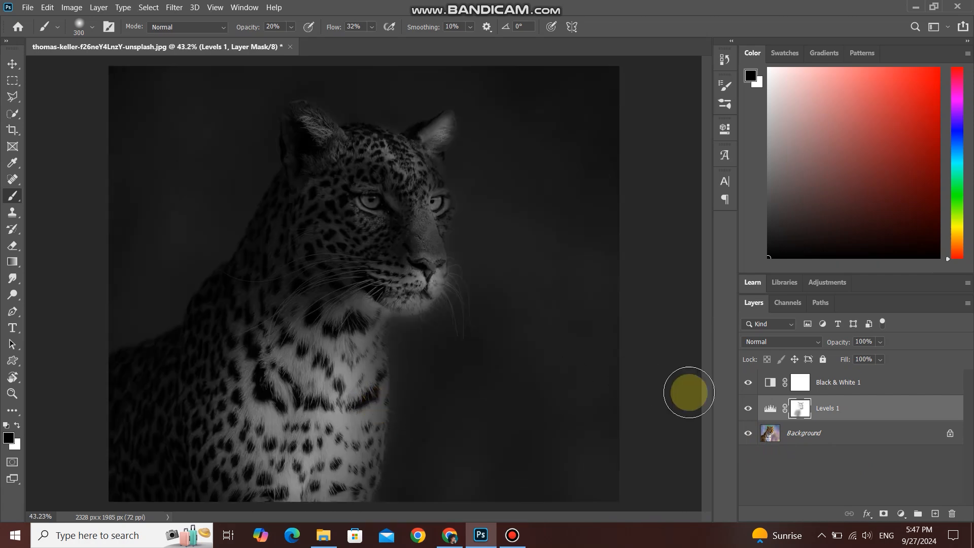
{"action": "left_click", "coordinate": [749, 409]}
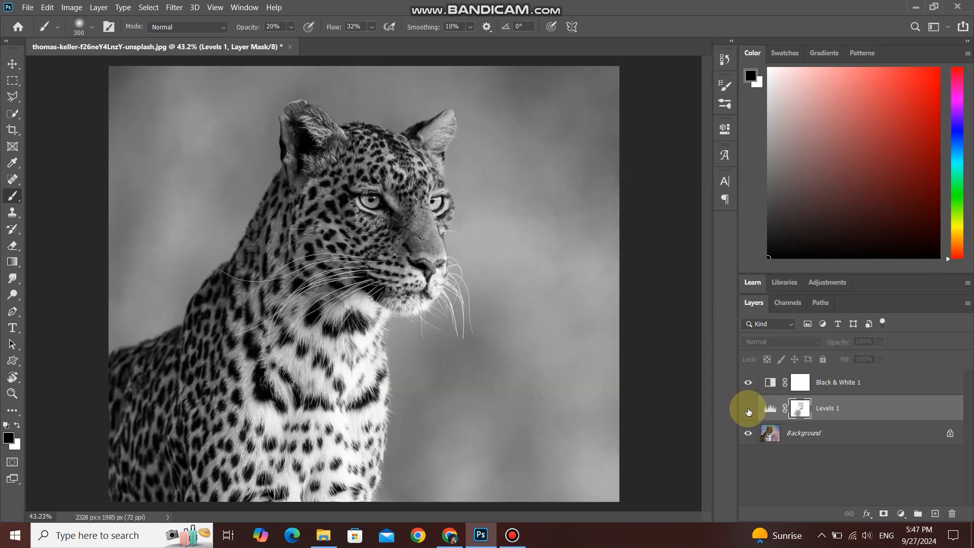
{"action": "left_click", "coordinate": [748, 409]}
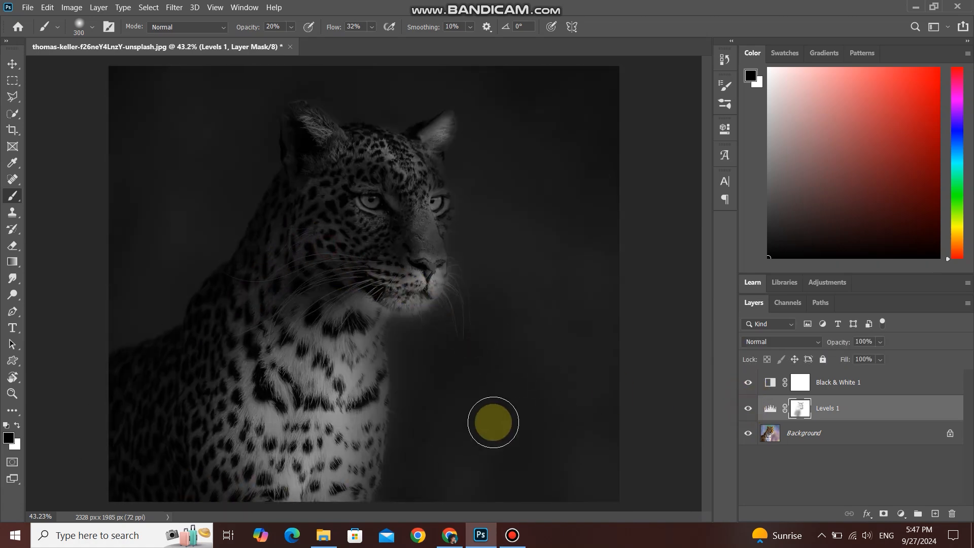
Paint over the leopard's shoulder, neck and side of the face on the Levels mask with a 400 px brush.
{"action": "scroll", "coordinate": [300, 457], "scroll_direction": "down", "scroll_amount": 2}
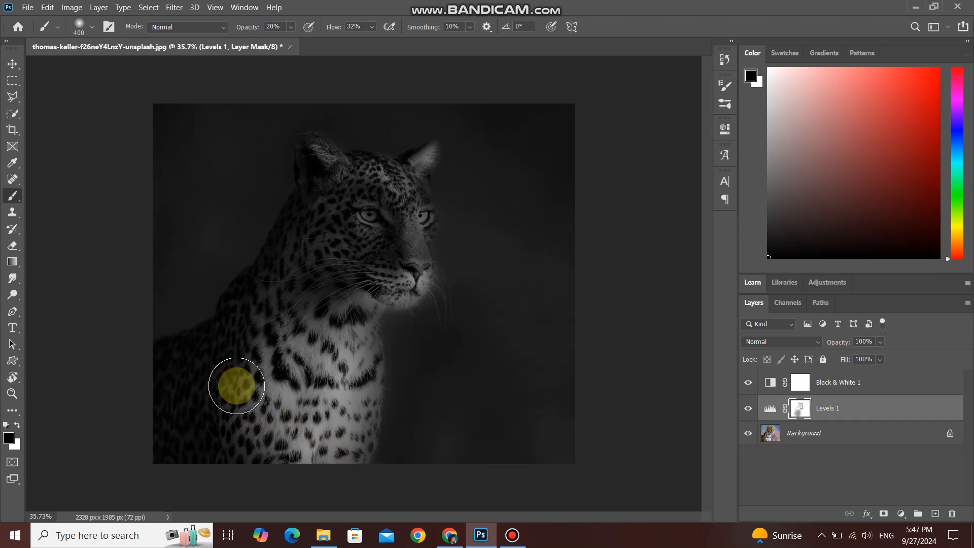
{"action": "mouse_move", "coordinate": [252, 360]}
{"action": "left_mouse_down"}
{"action": "mouse_move", "coordinate": [208, 416]}
{"action": "mouse_move", "coordinate": [174, 437]}
{"action": "mouse_move", "coordinate": [188, 461]}
{"action": "mouse_move", "coordinate": [292, 461]}
{"action": "mouse_move", "coordinate": [144, 399]}
{"action": "mouse_move", "coordinate": [303, 373]}
{"action": "mouse_move", "coordinate": [317, 331]}
{"action": "mouse_move", "coordinate": [285, 426]}
{"action": "mouse_move", "coordinate": [270, 435]}
{"action": "mouse_move", "coordinate": [200, 428]}
{"action": "mouse_move", "coordinate": [319, 448]}
{"action": "mouse_move", "coordinate": [349, 440]}
{"action": "mouse_move", "coordinate": [357, 361]}
{"action": "mouse_move", "coordinate": [360, 408]}
{"action": "mouse_move", "coordinate": [342, 463]}
{"action": "mouse_move", "coordinate": [322, 455]}
{"action": "mouse_move", "coordinate": [301, 418]}
{"action": "mouse_move", "coordinate": [290, 351]}
{"action": "mouse_move", "coordinate": [286, 369]}
{"action": "mouse_move", "coordinate": [293, 311]}
{"action": "mouse_move", "coordinate": [316, 299]}
{"action": "mouse_move", "coordinate": [335, 269]}
{"action": "left_mouse_up"}
{"action": "scroll", "coordinate": [335, 269], "scroll_direction": "up", "scroll_amount": 2}
{"action": "scroll", "coordinate": [335, 268], "scroll_direction": "down", "scroll_amount": 1}
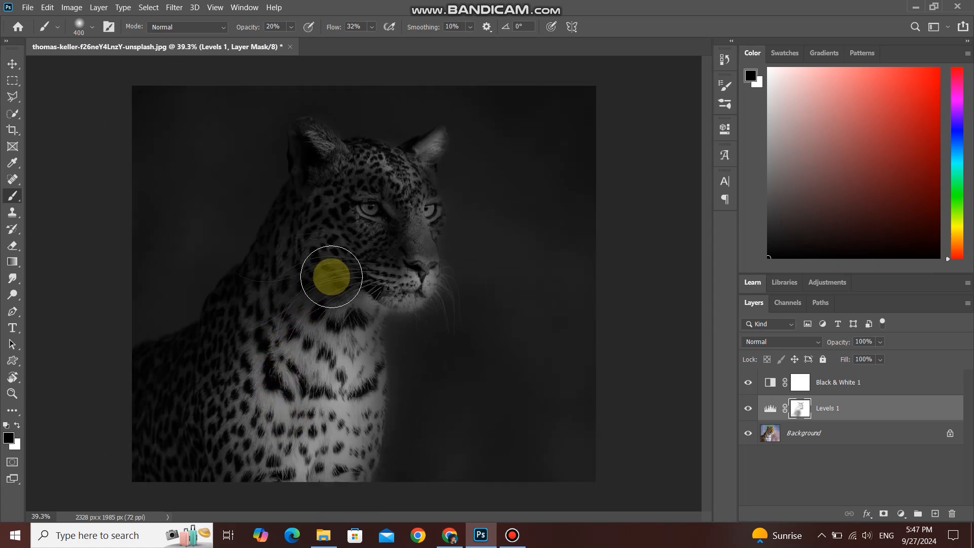
{"action": "left_click_drag", "start_coordinate": [317, 274], "coordinate": [280, 292]}
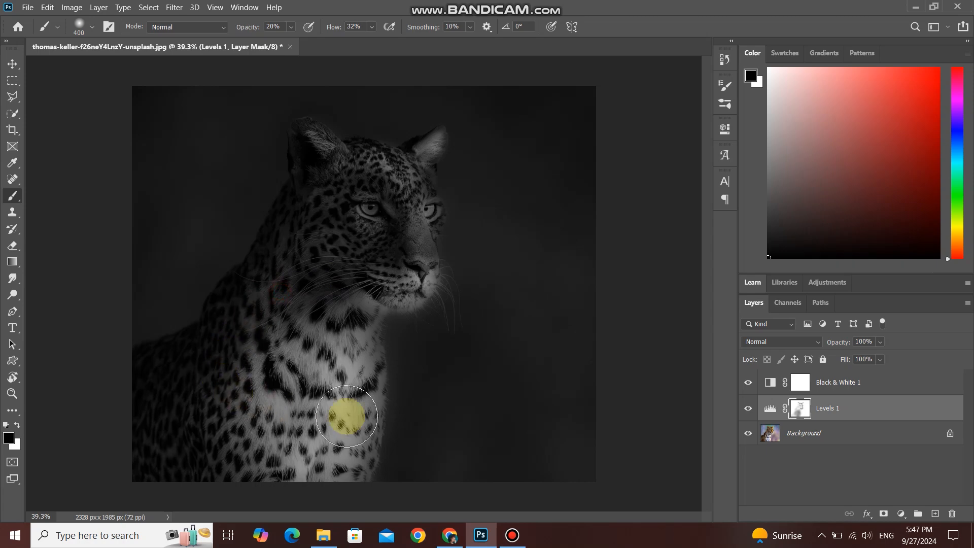
{"action": "scroll", "coordinate": [415, 367], "scroll_direction": "down", "scroll_amount": 2}
{"action": "scroll", "coordinate": [415, 366], "scroll_direction": "up", "scroll_amount": 2}
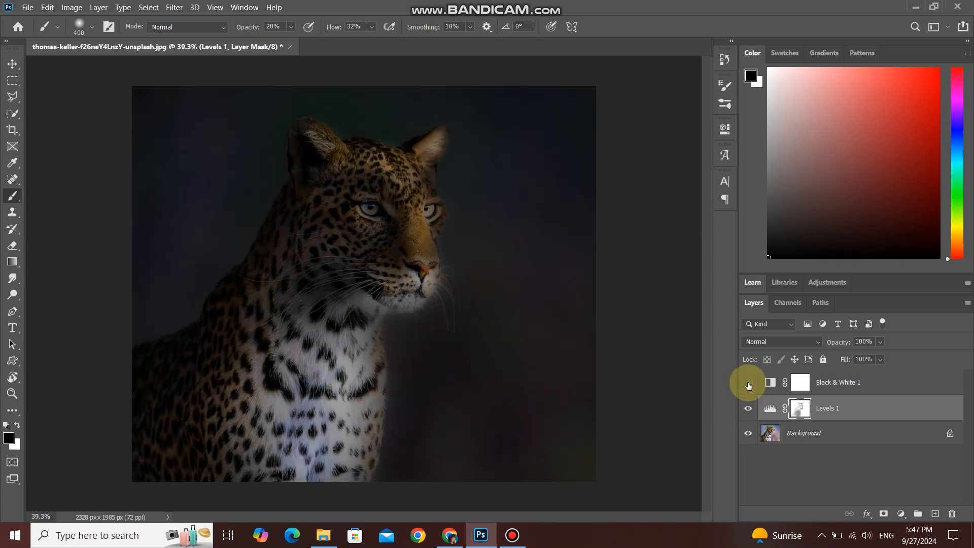
Check the image without the Black & White layer, show it again, and lower that layer's opacity to 29%.
{"action": "scroll", "coordinate": [373, 335], "scroll_direction": "down", "scroll_amount": 2}
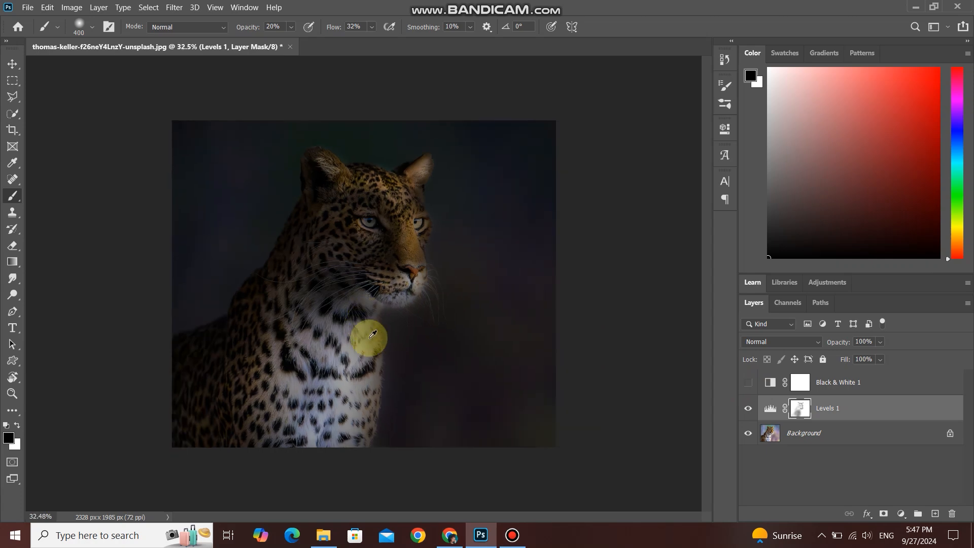
{"action": "scroll", "coordinate": [373, 335], "scroll_direction": "up", "scroll_amount": 2}
{"action": "left_click", "coordinate": [748, 382]}
{"action": "left_click_drag", "start_coordinate": [833, 341], "coordinate": [966, 354]}
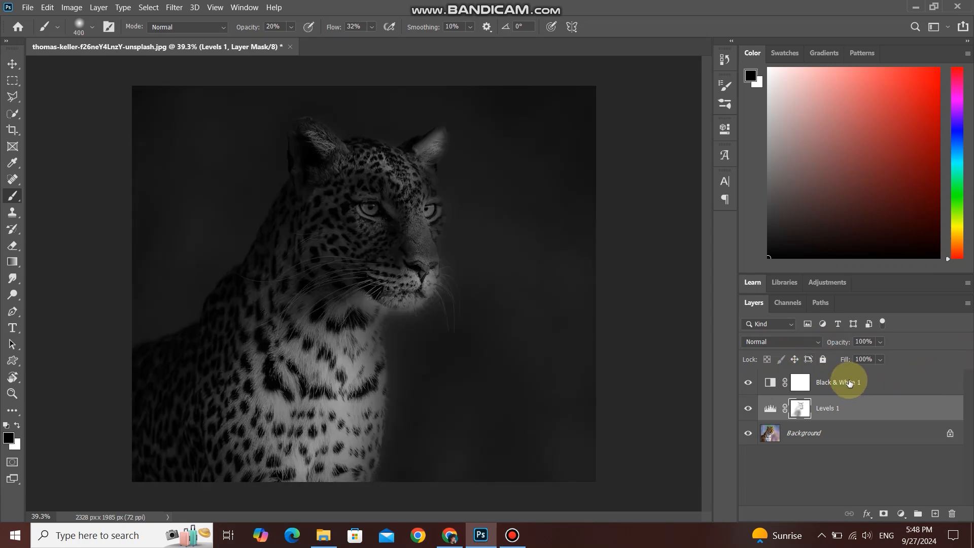
{"action": "left_click", "coordinate": [848, 380]}
{"action": "left_click_drag", "start_coordinate": [835, 341], "coordinate": [794, 350]}
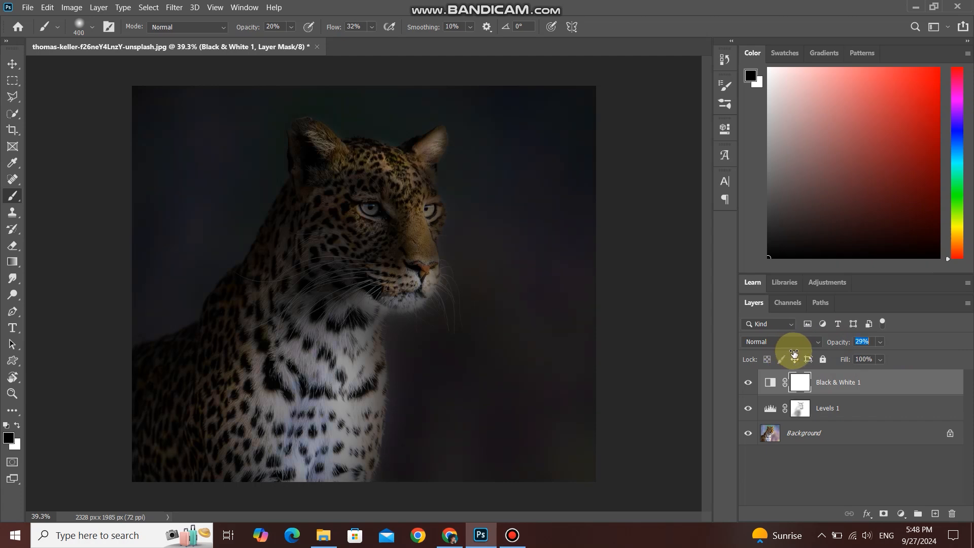
{"action": "scroll", "coordinate": [388, 379], "scroll_direction": "down", "scroll_amount": 1}
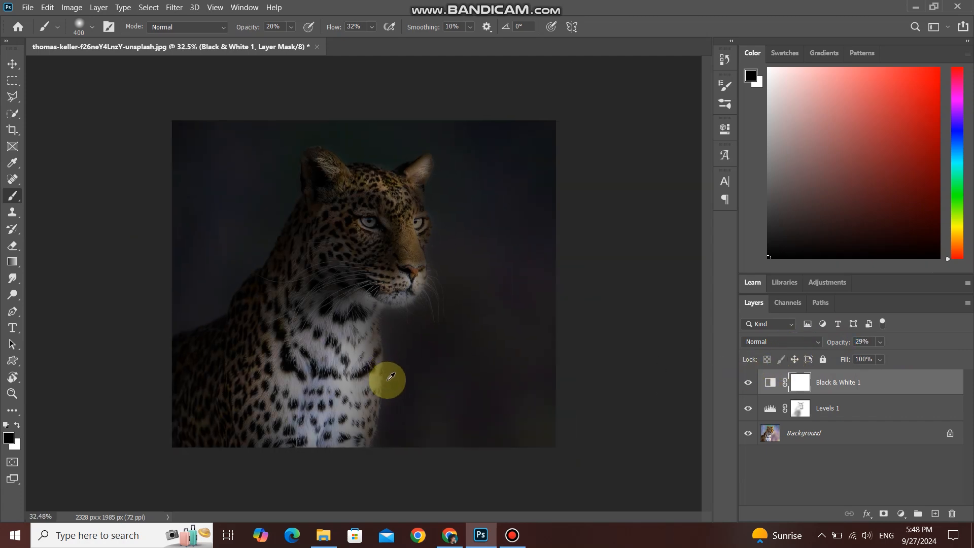
{"action": "key", "text": "v"}
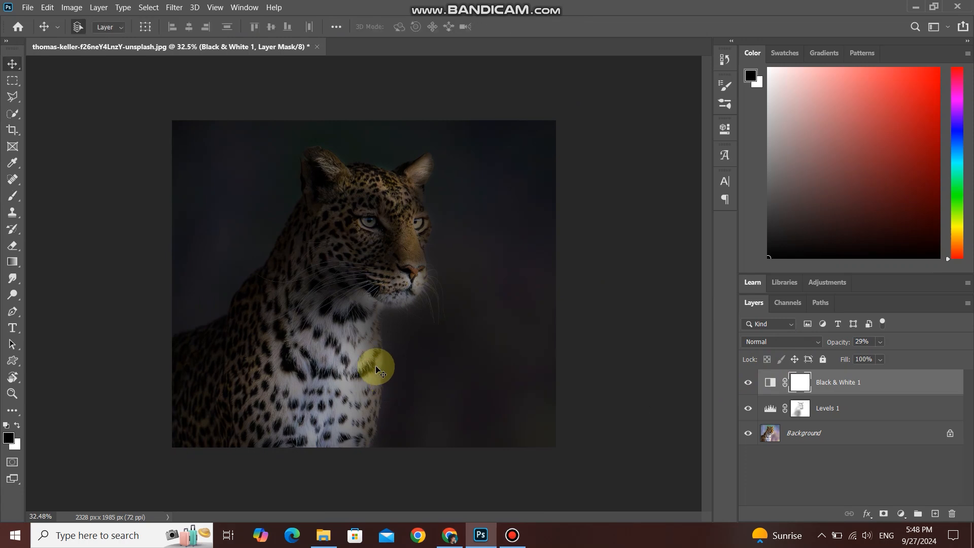
{"action": "scroll", "coordinate": [376, 369], "scroll_direction": "up", "scroll_amount": 1}
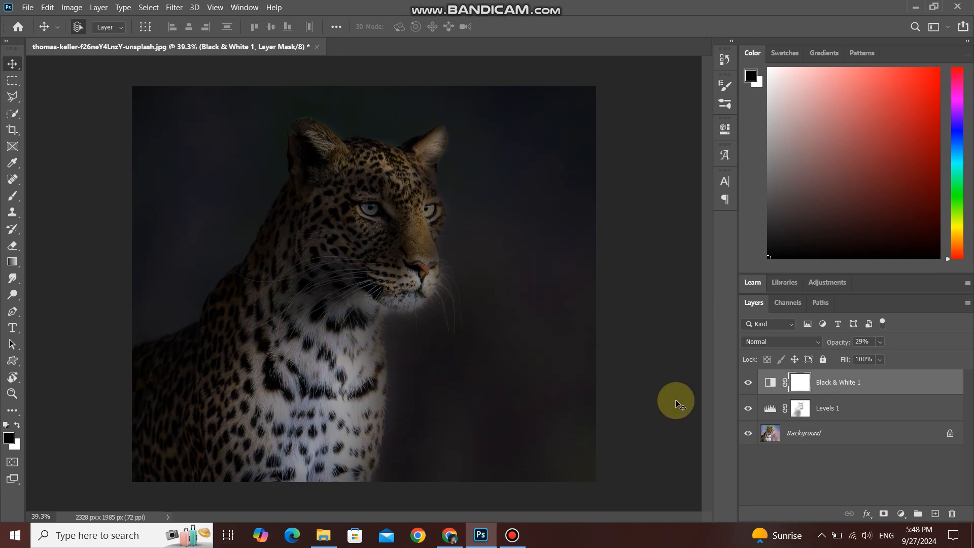
Add a new layer above the adjustments, fill it with 50% gray, and set its blend mode to Soft Light.
{"action": "left_click", "coordinate": [933, 514]}
{"action": "key", "text": "x"}
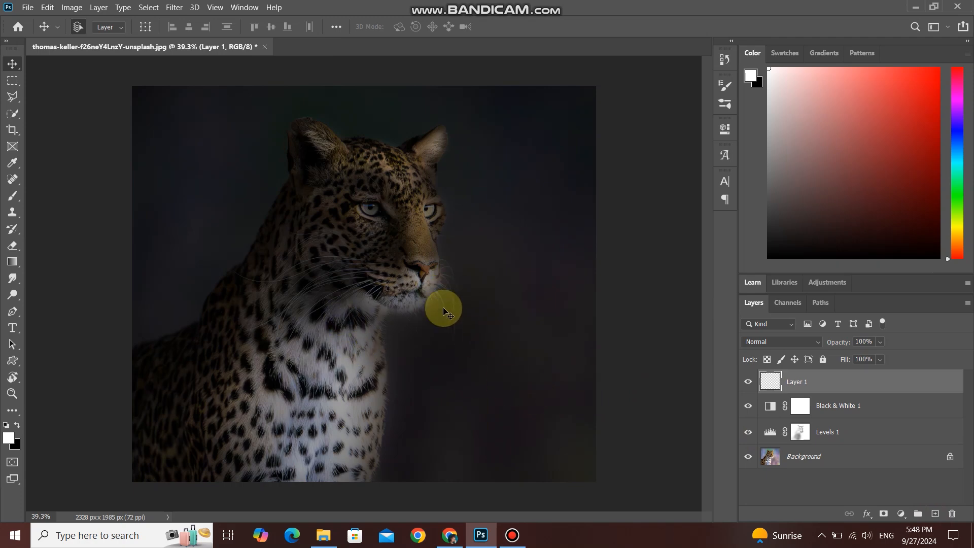
{"action": "left_click", "coordinate": [47, 7]}
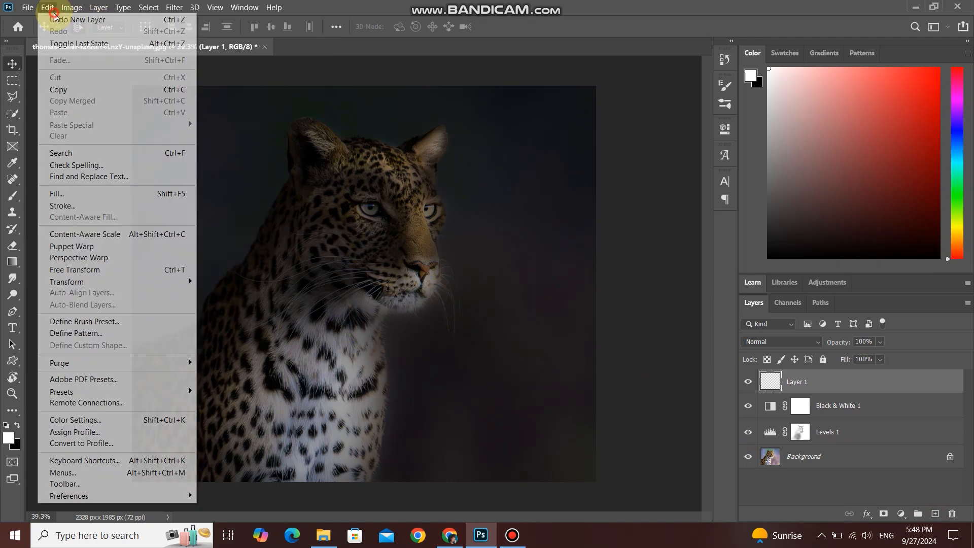
{"action": "left_click", "coordinate": [96, 194]}
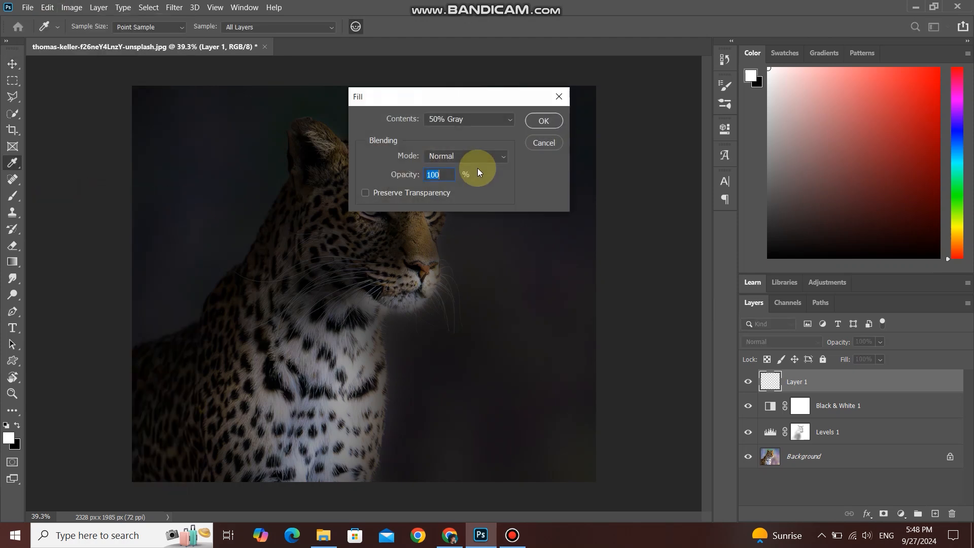
{"action": "left_click", "coordinate": [470, 122]}
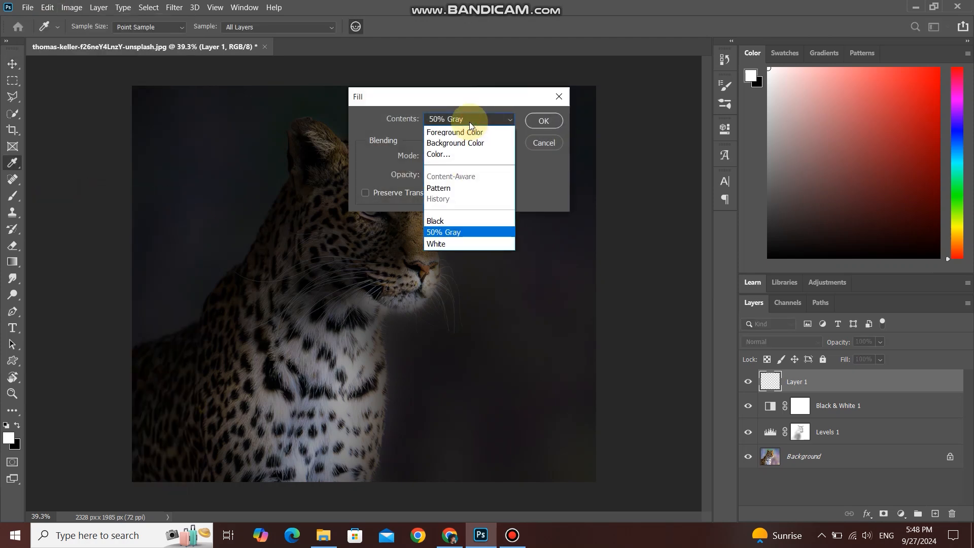
{"action": "left_click", "coordinate": [467, 232]}
{"action": "left_click", "coordinate": [543, 123]}
{"action": "key", "text": "v"}
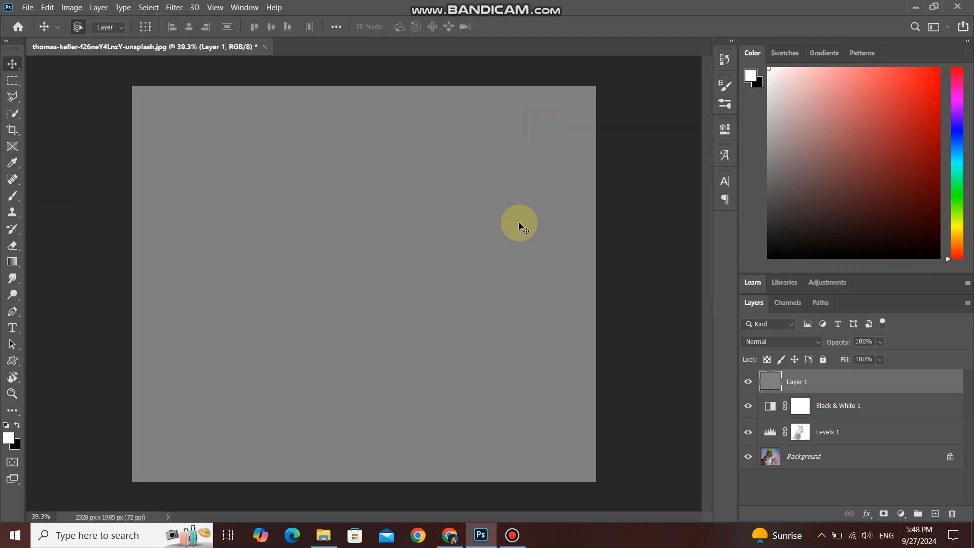
{"action": "left_click", "coordinate": [756, 341]}
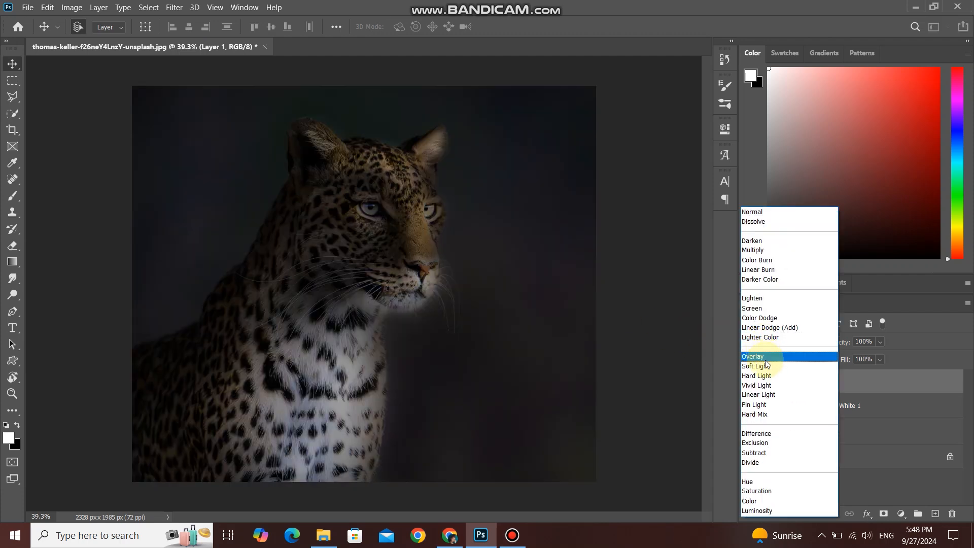
{"action": "left_click", "coordinate": [767, 366]}
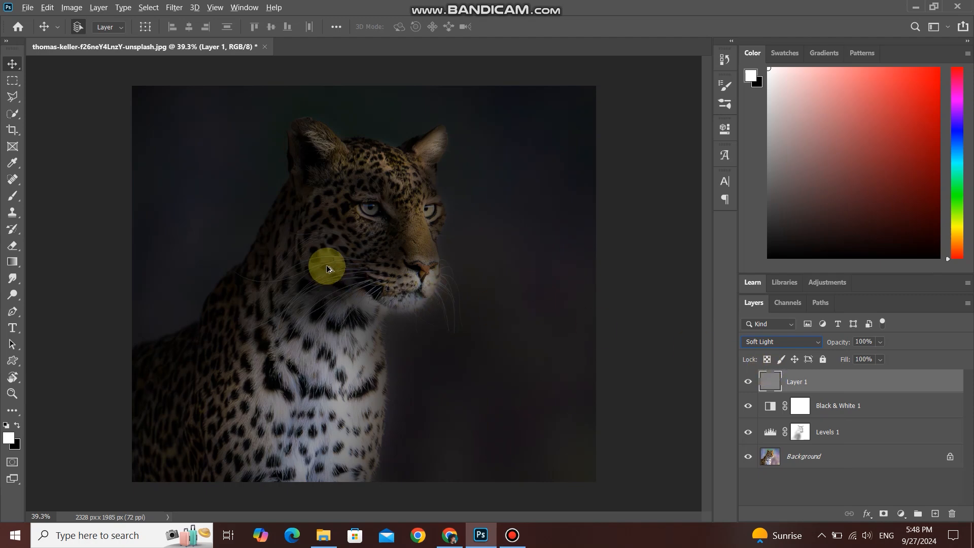
Set the Brush tool to 62% flow and 52% opacity.
{"action": "left_click", "coordinate": [12, 197]}
{"action": "scroll", "coordinate": [420, 218], "scroll_direction": "up", "scroll_amount": 2}
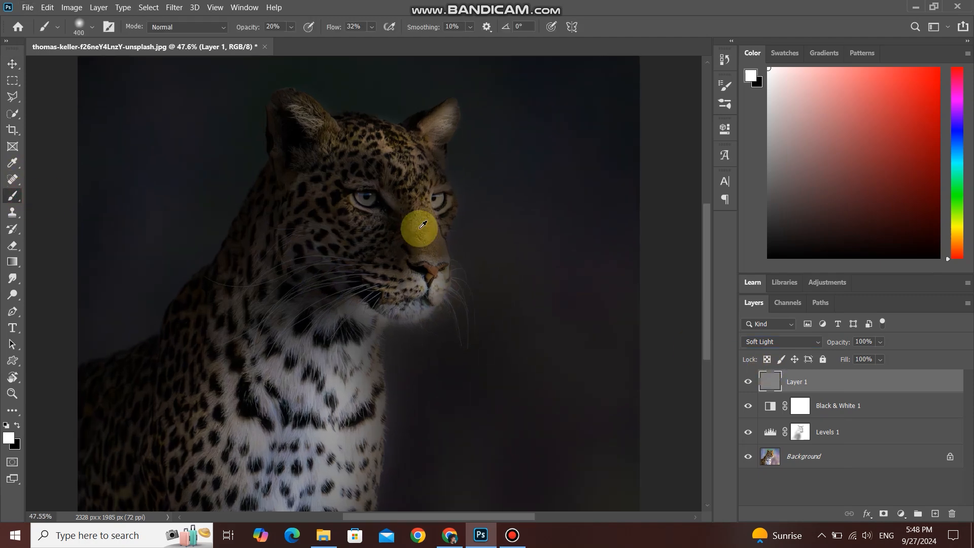
{"action": "left_click_drag", "start_coordinate": [333, 29], "coordinate": [352, 36]}
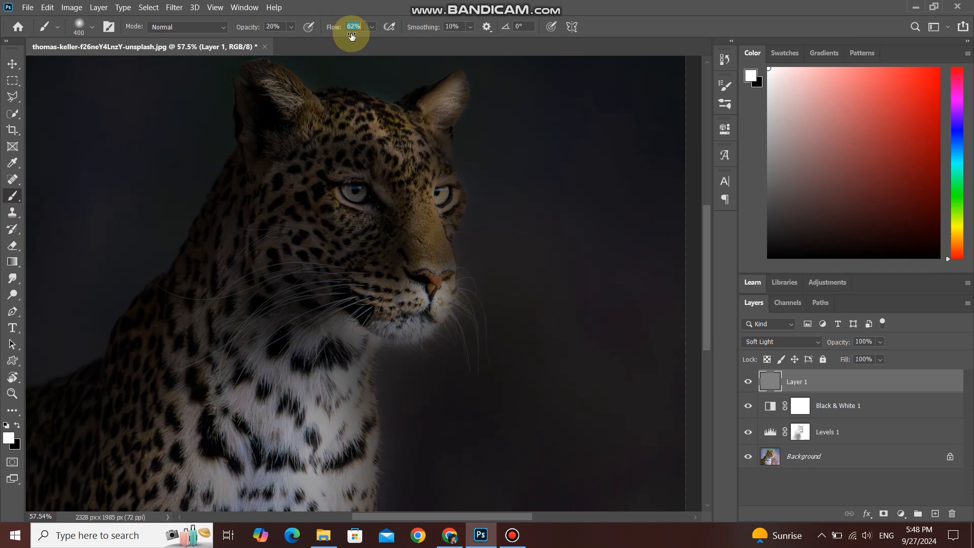
{"action": "left_click_drag", "start_coordinate": [246, 30], "coordinate": [257, 31]}
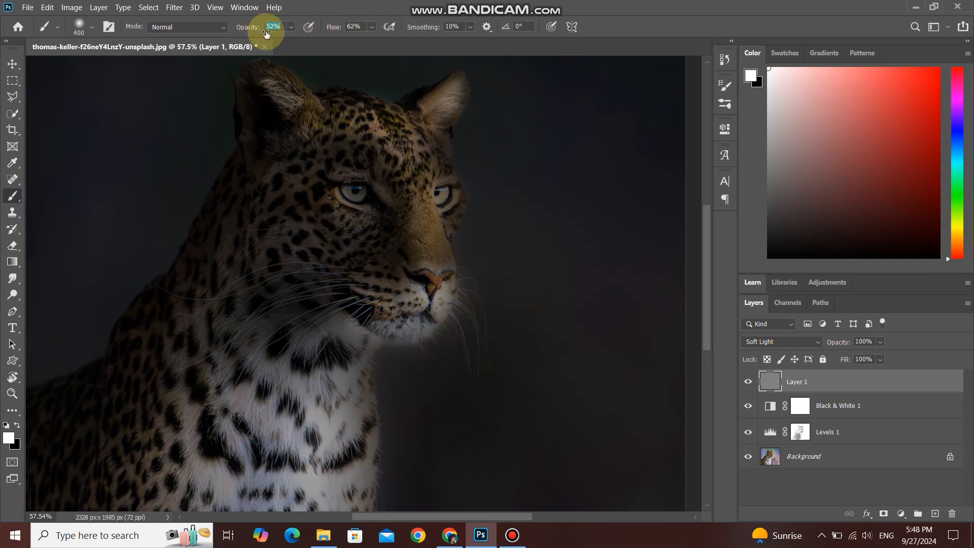
Paint white over both of the leopard's eyes on the gray Soft Light layer with a small brush of 60 to 40 px.
{"action": "scroll", "coordinate": [398, 203], "scroll_direction": "up", "scroll_amount": 3}
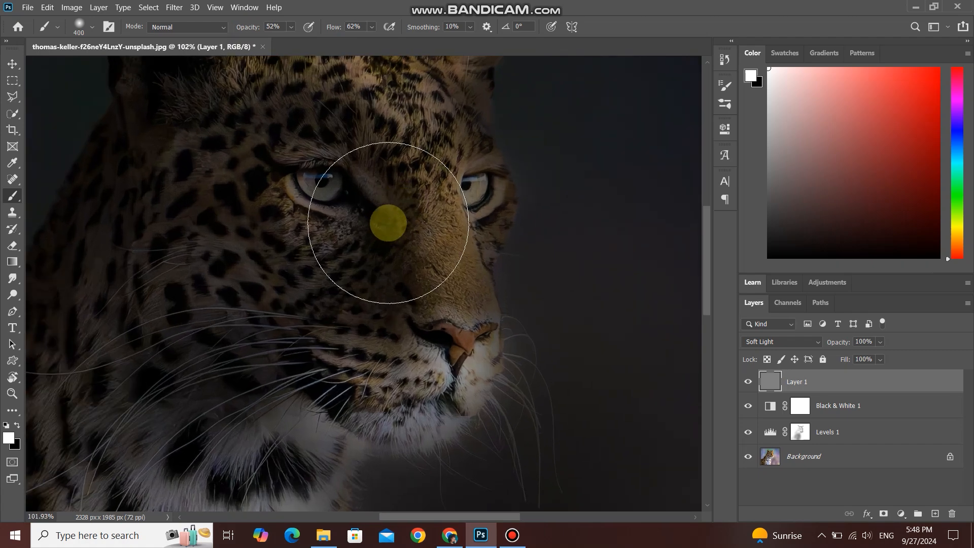
{"action": "key", "text": "bracketleft"}
{"action": "key", "text": "bracketleft"}
{"action": "key", "text": "bracketleft"}
{"action": "key", "text": "bracketleft"}
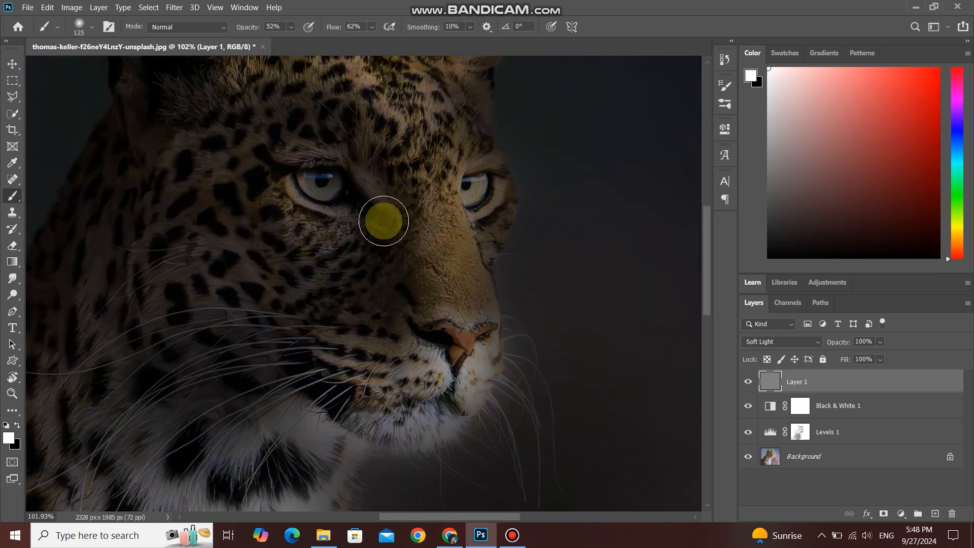
{"action": "key", "text": "bracketleft"}
{"action": "scroll", "coordinate": [274, 208], "scroll_direction": "up", "scroll_amount": 3}
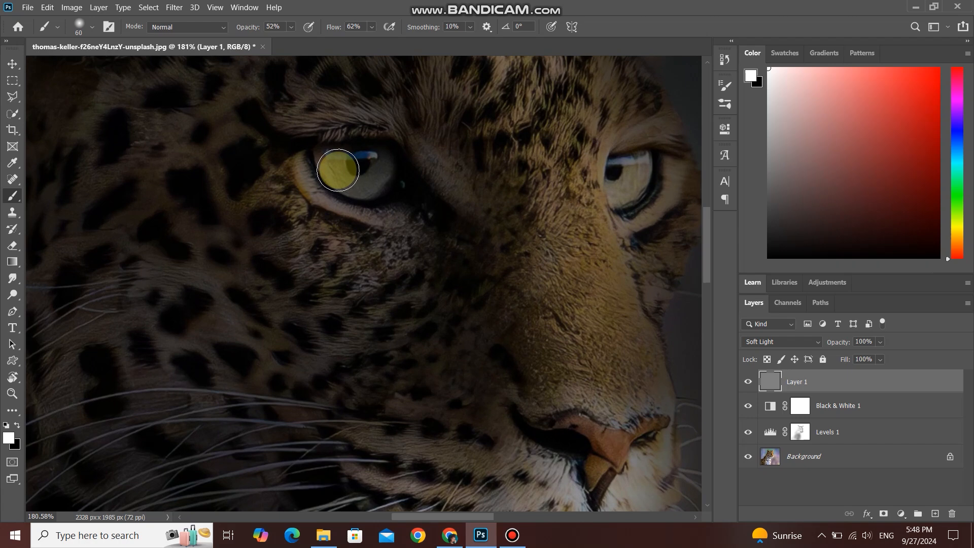
{"action": "mouse_move", "coordinate": [333, 167]}
{"action": "left_mouse_down"}
{"action": "mouse_move", "coordinate": [342, 181]}
{"action": "mouse_move", "coordinate": [370, 185]}
{"action": "mouse_move", "coordinate": [381, 169]}
{"action": "left_mouse_up"}
{"action": "left_click_drag", "start_coordinate": [476, 241], "coordinate": [354, 237]}
{"action": "mouse_move", "coordinate": [515, 165]}
{"action": "left_mouse_down"}
{"action": "mouse_move", "coordinate": [517, 175]}
{"action": "mouse_move", "coordinate": [493, 192]}
{"action": "left_mouse_up"}
{"action": "scroll", "coordinate": [446, 299], "scroll_direction": "down", "scroll_amount": 5}
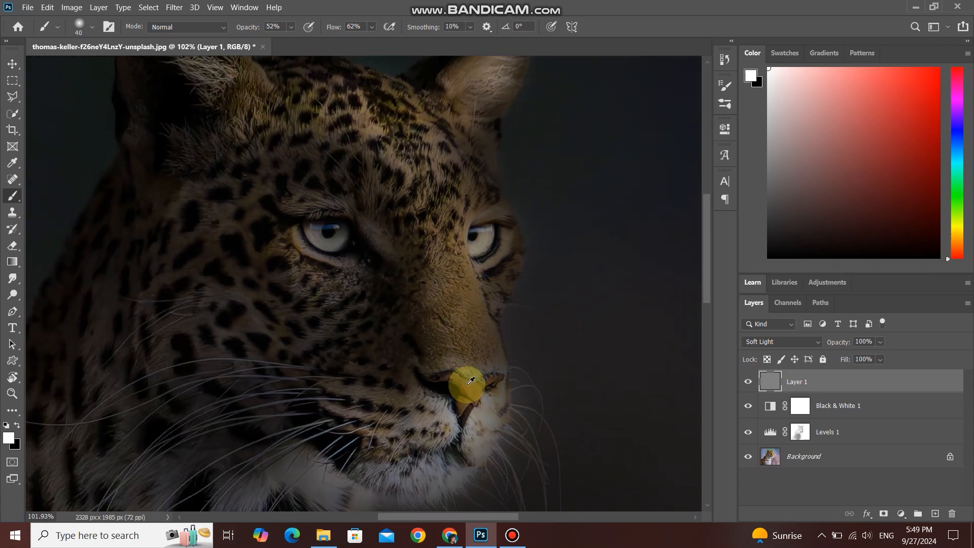
Enlarge the brush to 250 px and set it to 40% opacity and 53% flow.
{"action": "scroll", "coordinate": [401, 258], "scroll_direction": "down", "scroll_amount": 5}
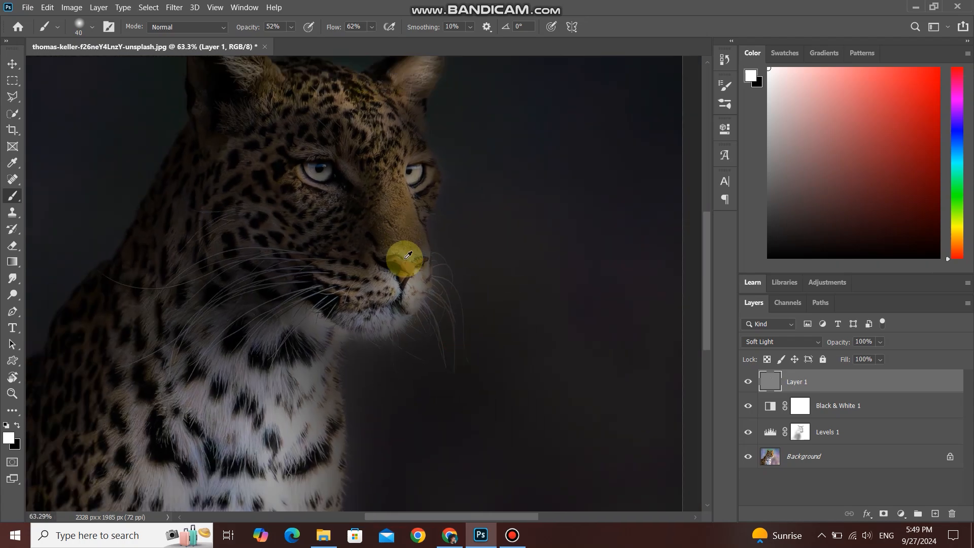
{"action": "scroll", "coordinate": [405, 262], "scroll_direction": "up", "scroll_amount": 1}
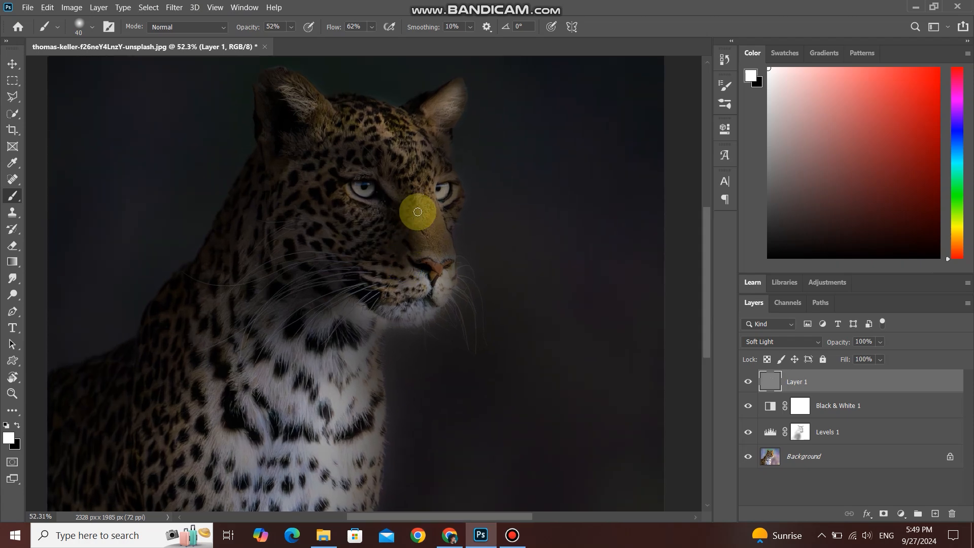
{"action": "key", "text": "bracketright"}
{"action": "key", "text": "bracketright"}
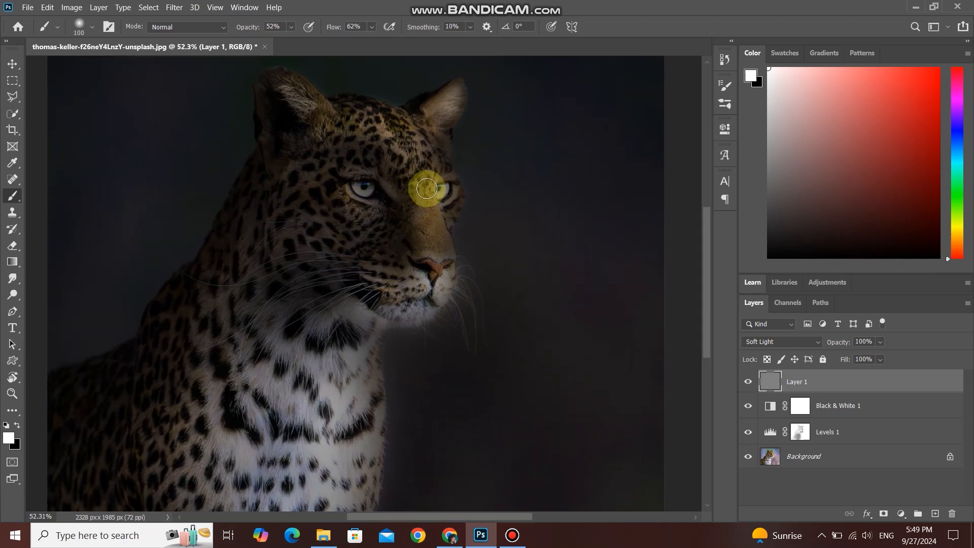
{"action": "key", "text": "bracketright"}
{"action": "key", "text": "bracketright"}
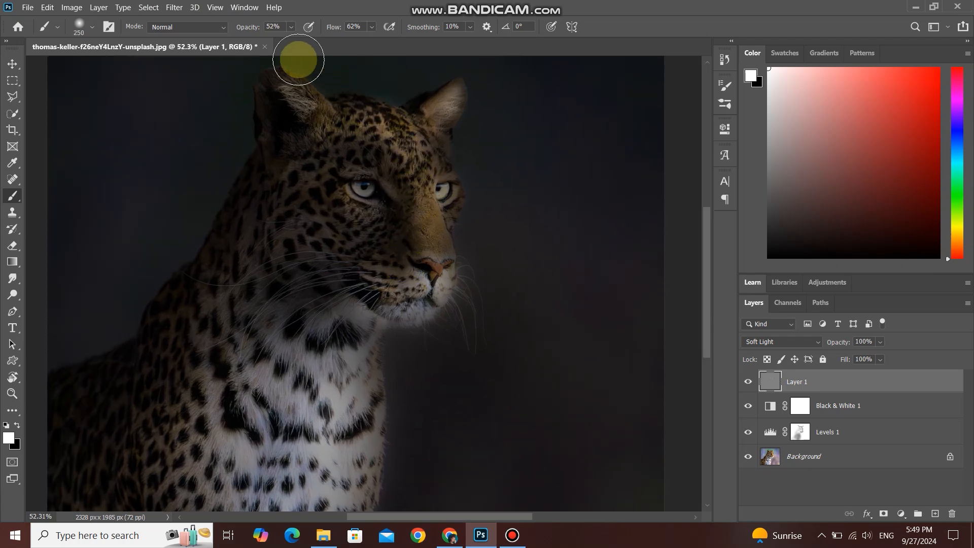
{"action": "key", "text": "Return"}
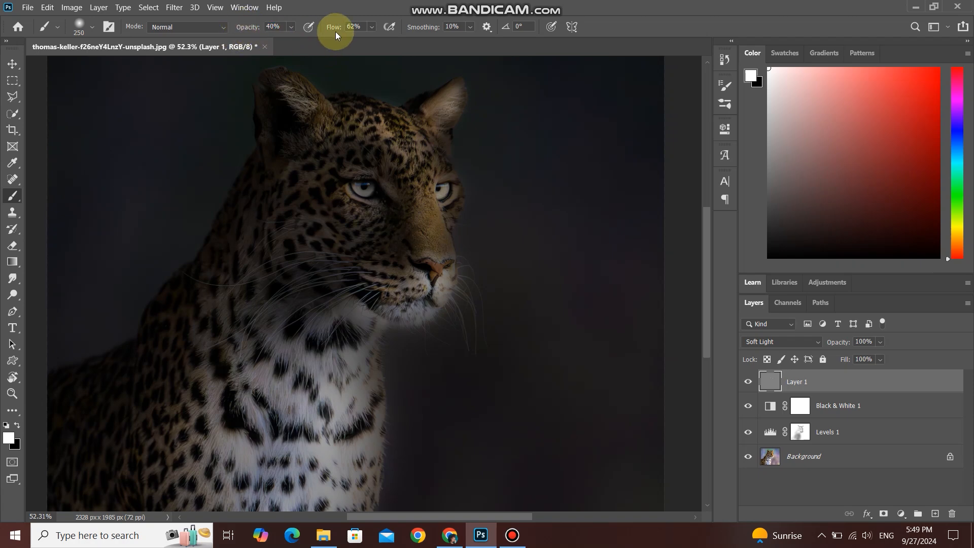
{"action": "key", "text": "Return"}
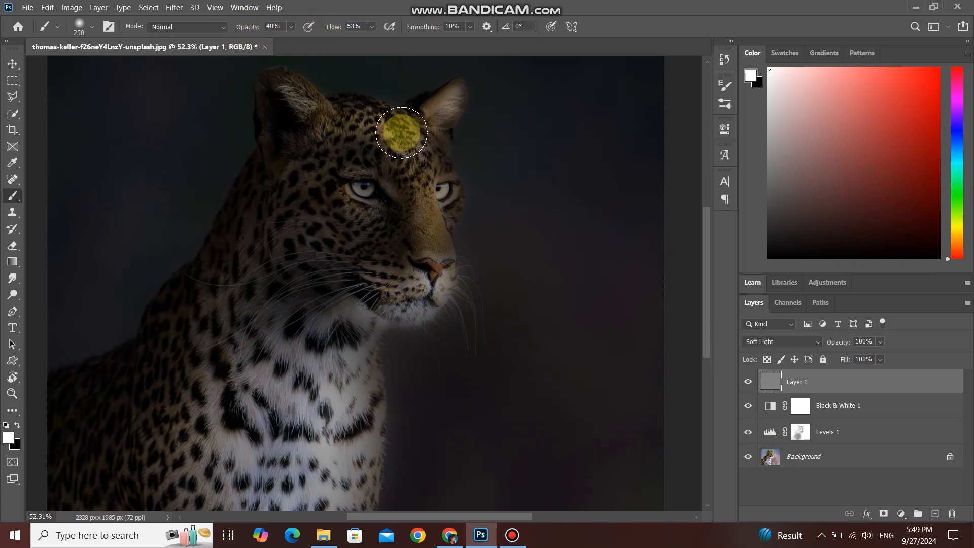
Paint white over the leopard's face and chest on the gray Soft Light layer to brighten them.
{"action": "mouse_move", "coordinate": [425, 196]}
{"action": "left_mouse_down"}
{"action": "mouse_move", "coordinate": [437, 315]}
{"action": "mouse_move", "coordinate": [433, 278]}
{"action": "mouse_move", "coordinate": [406, 309]}
{"action": "mouse_move", "coordinate": [398, 375]}
{"action": "mouse_move", "coordinate": [361, 382]}
{"action": "mouse_move", "coordinate": [344, 348]}
{"action": "mouse_move", "coordinate": [347, 431]}
{"action": "mouse_move", "coordinate": [347, 369]}
{"action": "mouse_move", "coordinate": [362, 330]}
{"action": "mouse_move", "coordinate": [360, 478]}
{"action": "mouse_move", "coordinate": [345, 492]}
{"action": "mouse_move", "coordinate": [384, 463]}
{"action": "mouse_move", "coordinate": [374, 397]}
{"action": "left_mouse_up"}
{"action": "scroll", "coordinate": [374, 397], "scroll_direction": "down", "scroll_amount": 2}
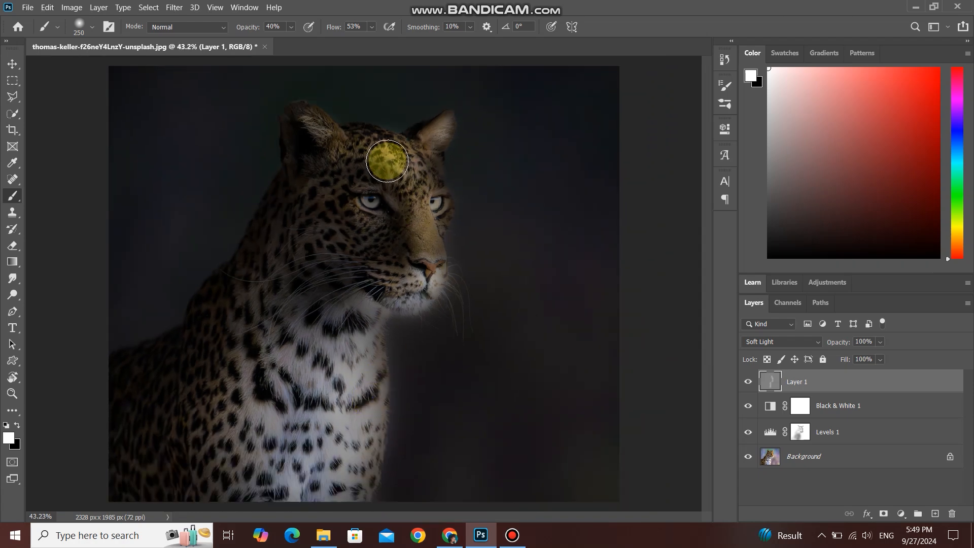
{"action": "scroll", "coordinate": [420, 276], "scroll_direction": "down", "scroll_amount": 2}
{"action": "scroll", "coordinate": [421, 276], "scroll_direction": "down", "scroll_amount": 1}
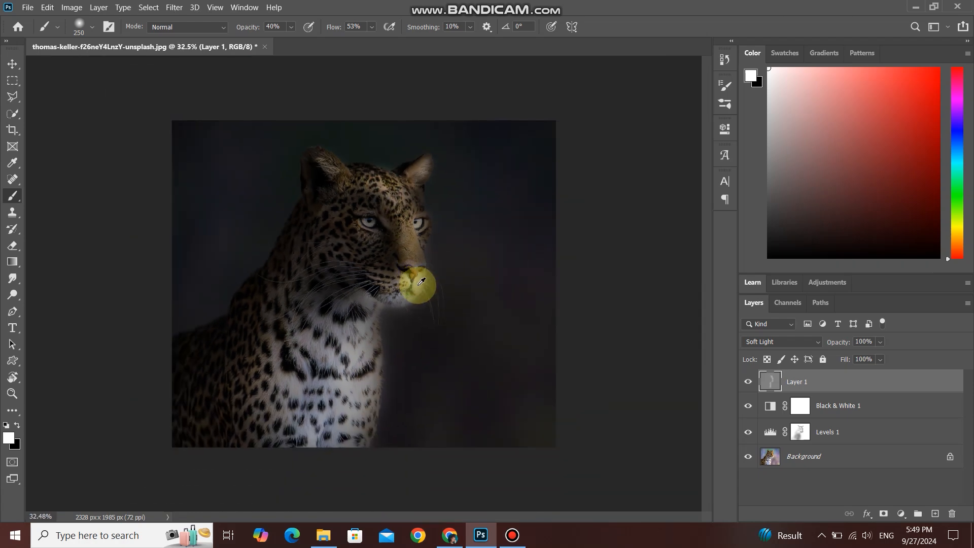
{"action": "scroll", "coordinate": [422, 282], "scroll_direction": "down", "scroll_amount": 1}
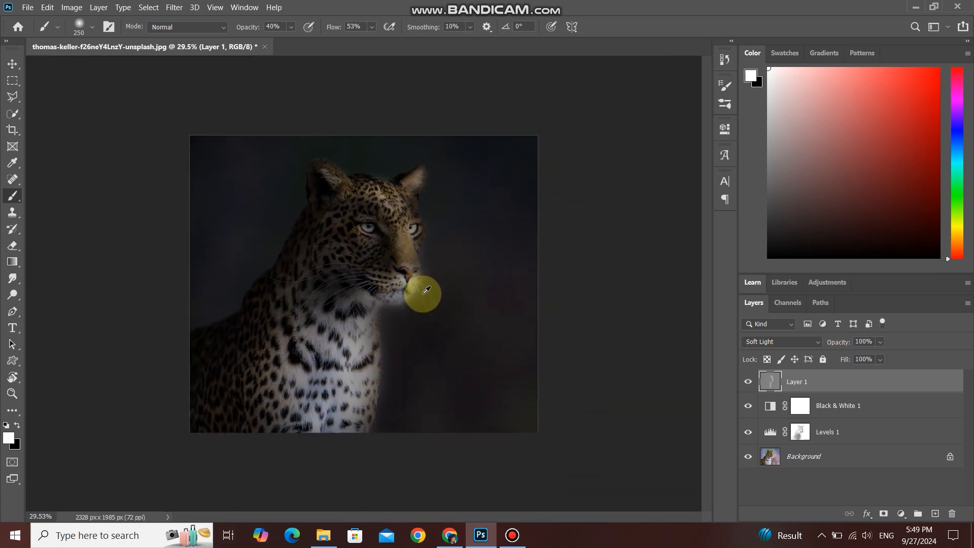
{"action": "left_click", "coordinate": [359, 340]}
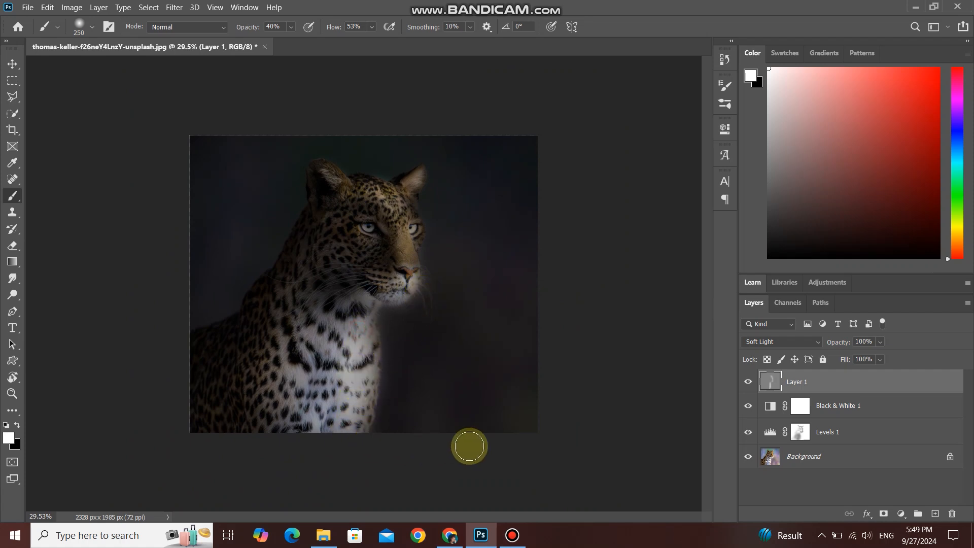
Compare the portrait with and without the gray Soft Light layer, leaving the layer shown.
{"action": "left_click", "coordinate": [746, 381]}
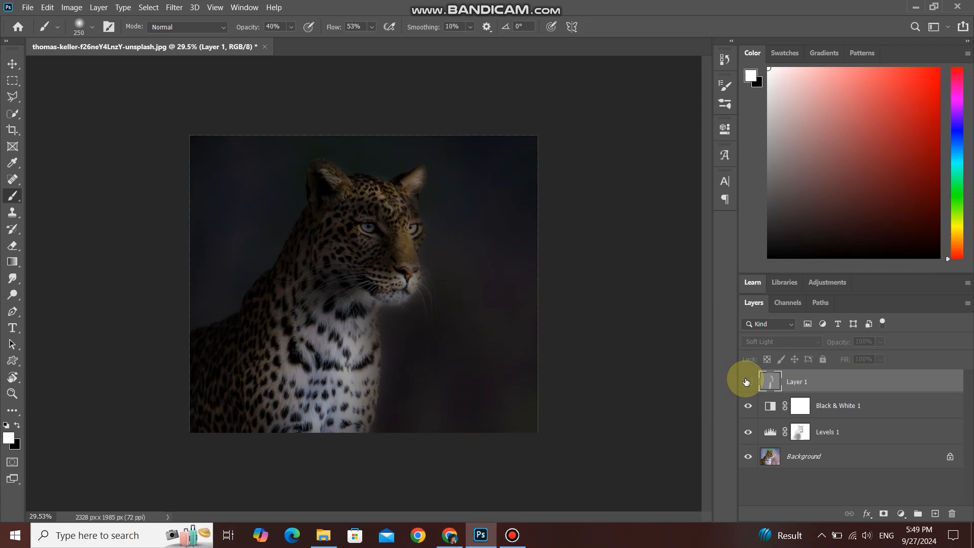
{"action": "left_click", "coordinate": [746, 381]}
{"action": "scroll", "coordinate": [420, 309], "scroll_direction": "down", "scroll_amount": 1}
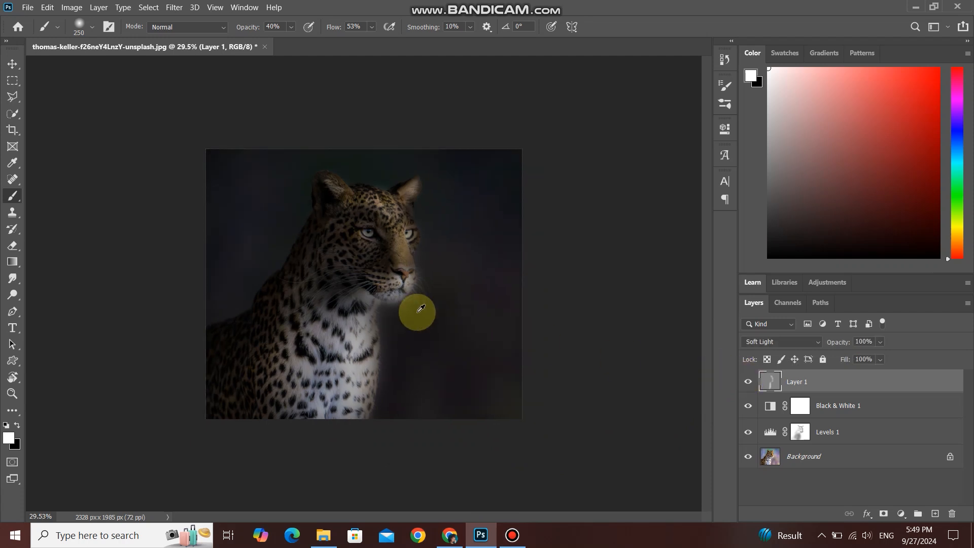
{"action": "scroll", "coordinate": [420, 309], "scroll_direction": "up", "scroll_amount": 2}
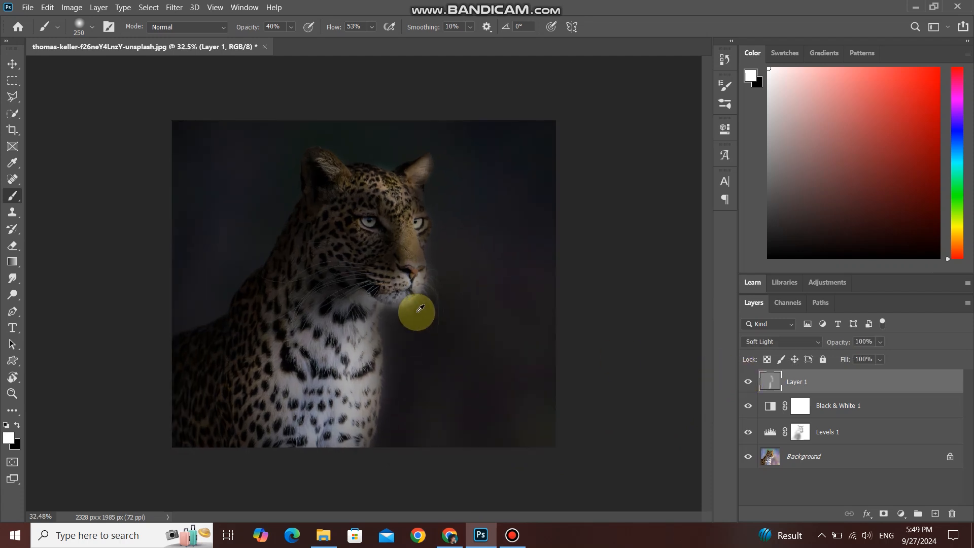
{"action": "scroll", "coordinate": [420, 308], "scroll_direction": "up", "scroll_amount": 2}
{"action": "scroll", "coordinate": [420, 309], "scroll_direction": "up", "scroll_amount": 2}
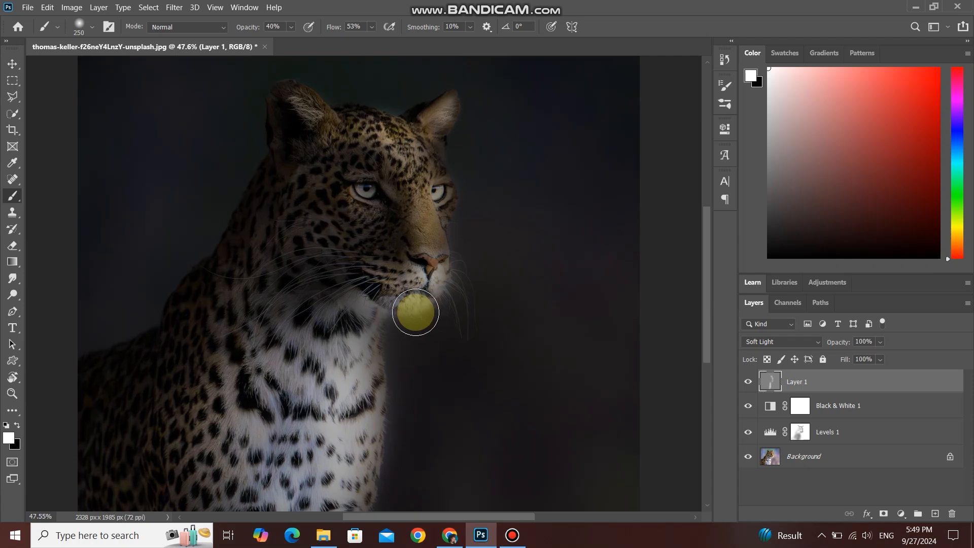
Stamp all visible layers into a new top layer and open the Camera Raw Filter on it.
{"action": "key", "text": "v"}
{"action": "scroll", "coordinate": [416, 314], "scroll_direction": "down", "scroll_amount": 1}
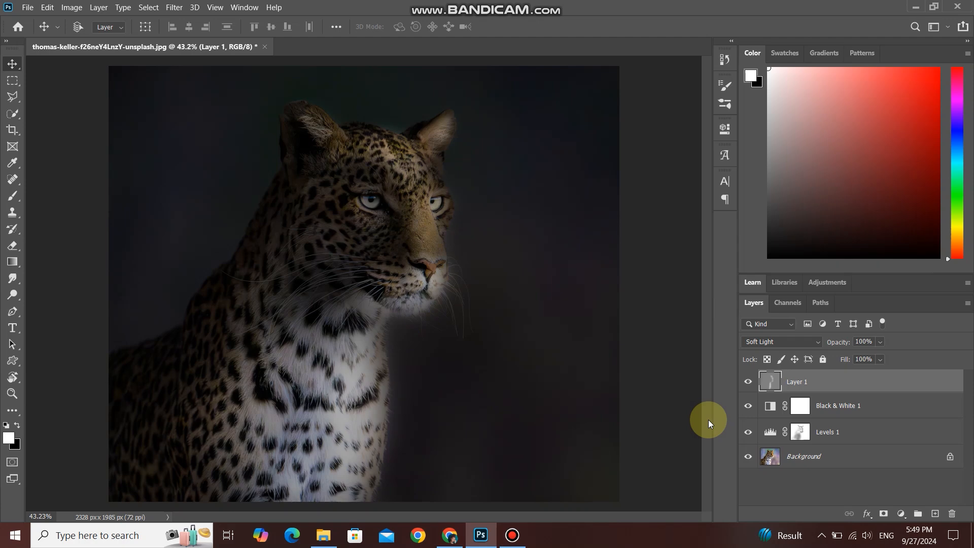
{"action": "key", "text": "ctrl+shift+alt+e"}
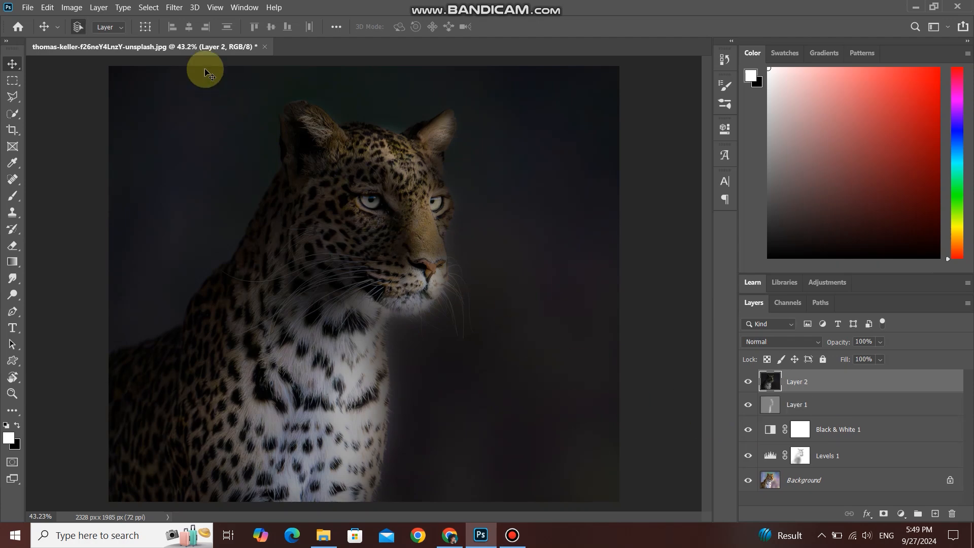
{"action": "left_click", "coordinate": [174, 8]}
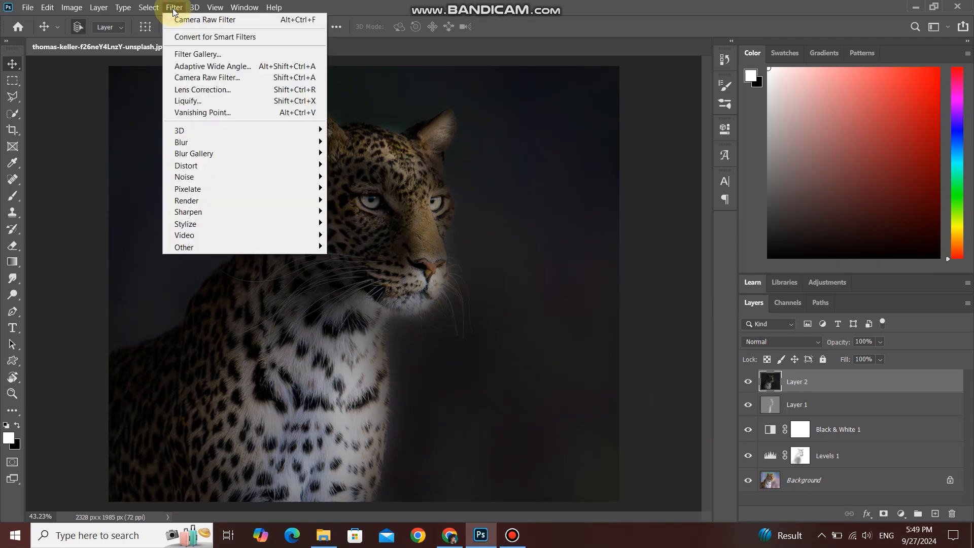
{"action": "left_click", "coordinate": [215, 77]}
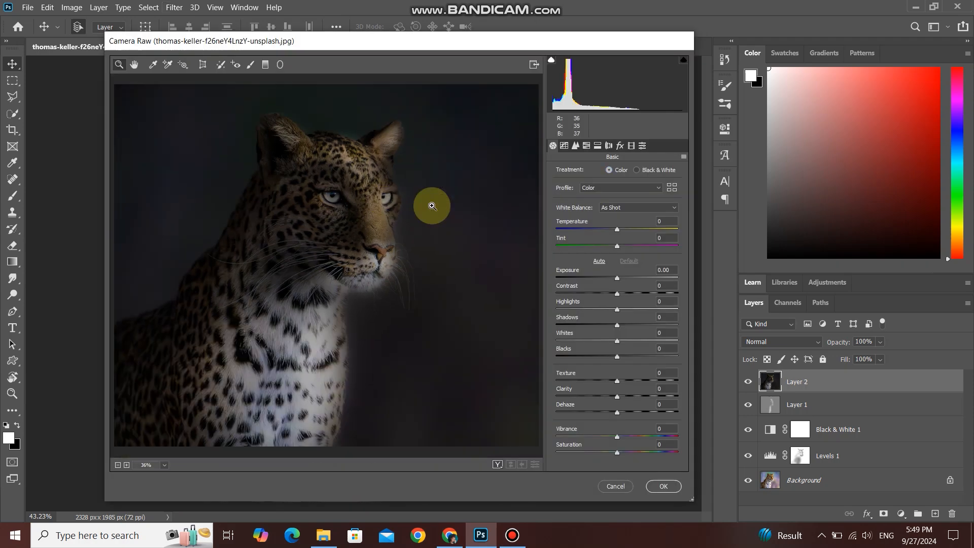
{"action": "key", "text": "alt"}
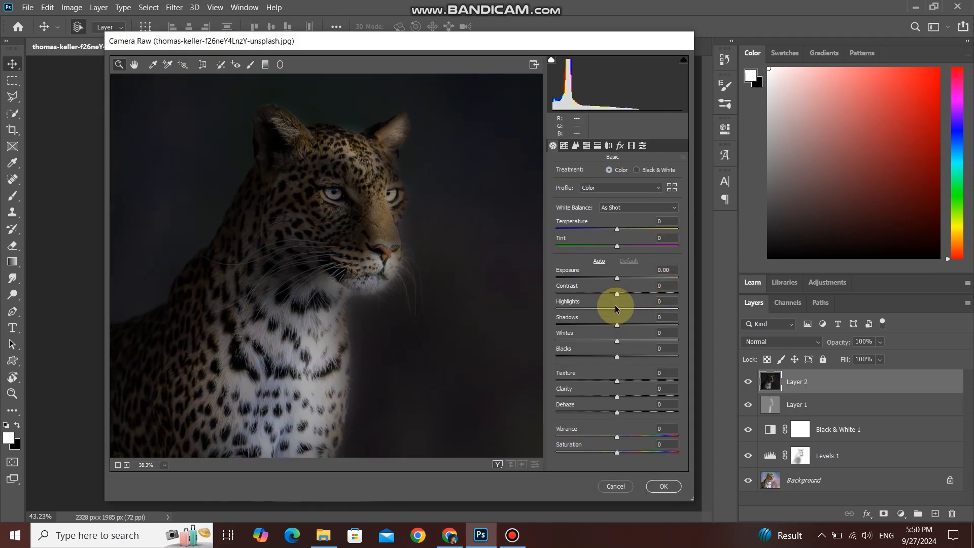
Set Exposure to -0.55, Contrast to +25, Highlights to +59, Shadows to -79 and Whites to +19 in Camera Raw.
{"action": "left_click_drag", "start_coordinate": [618, 281], "coordinate": [612, 283]}
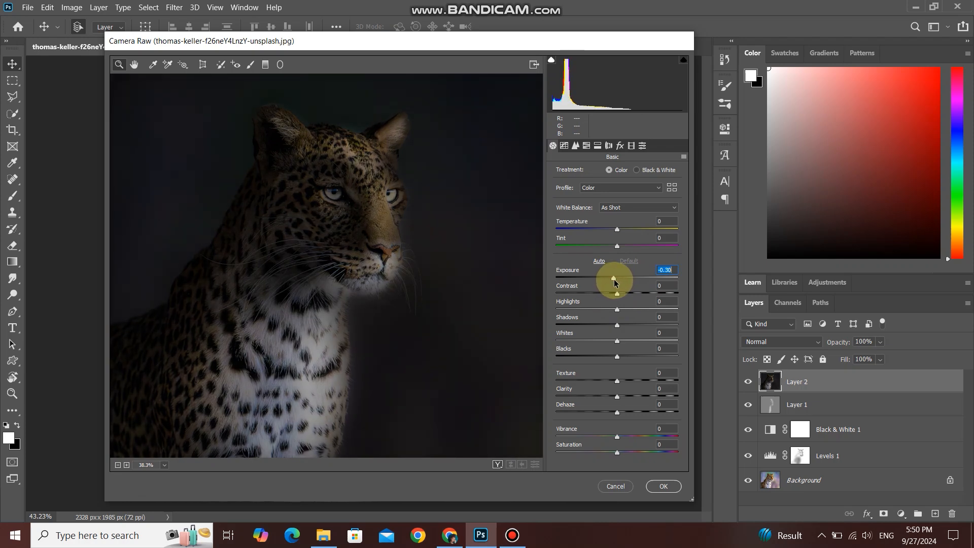
{"action": "left_click_drag", "start_coordinate": [615, 283], "coordinate": [615, 282]}
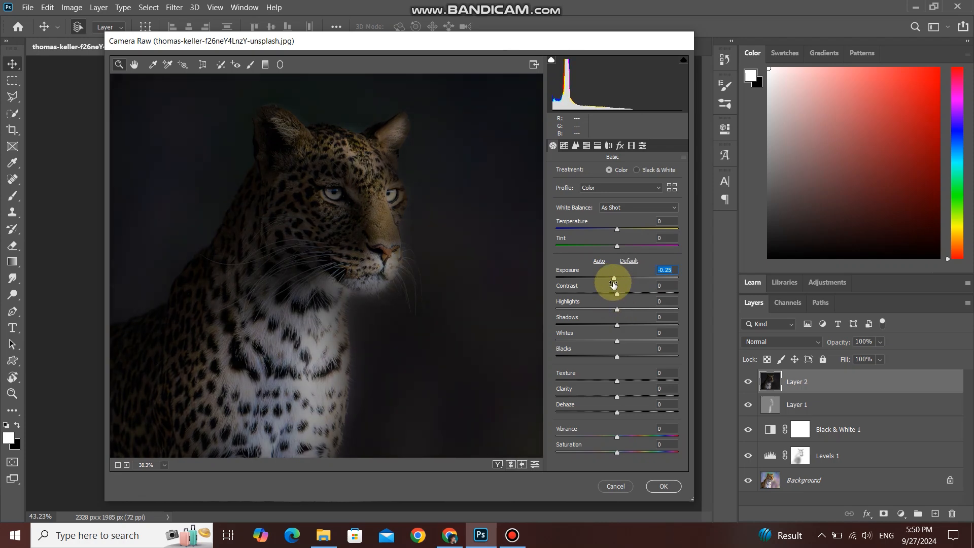
{"action": "left_click_drag", "start_coordinate": [613, 278], "coordinate": [611, 281]}
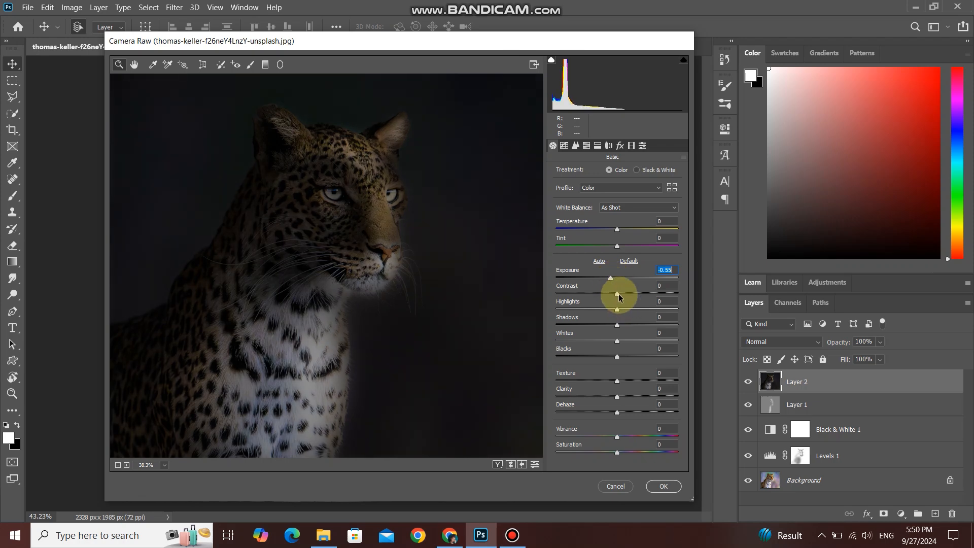
{"action": "left_click_drag", "start_coordinate": [618, 293], "coordinate": [633, 296]}
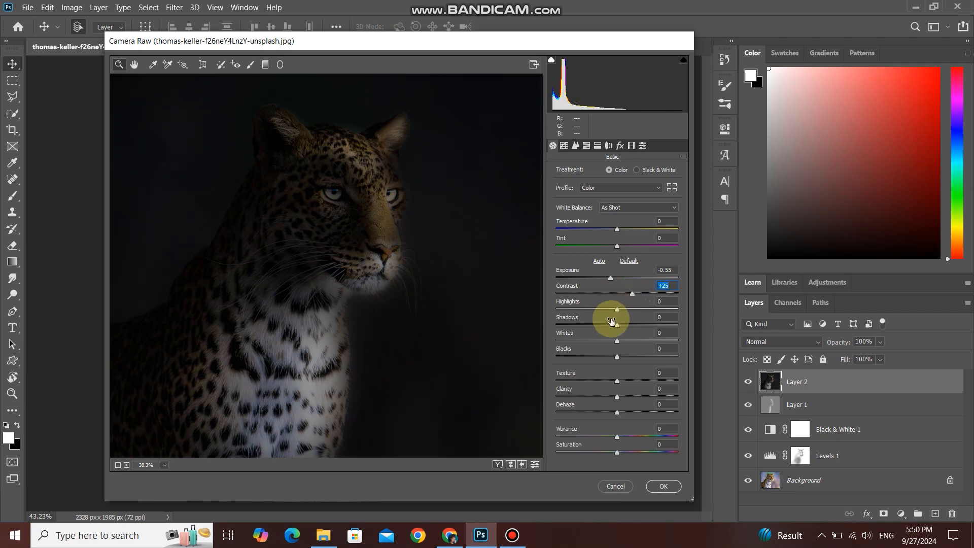
{"action": "left_click_drag", "start_coordinate": [618, 311], "coordinate": [657, 311]}
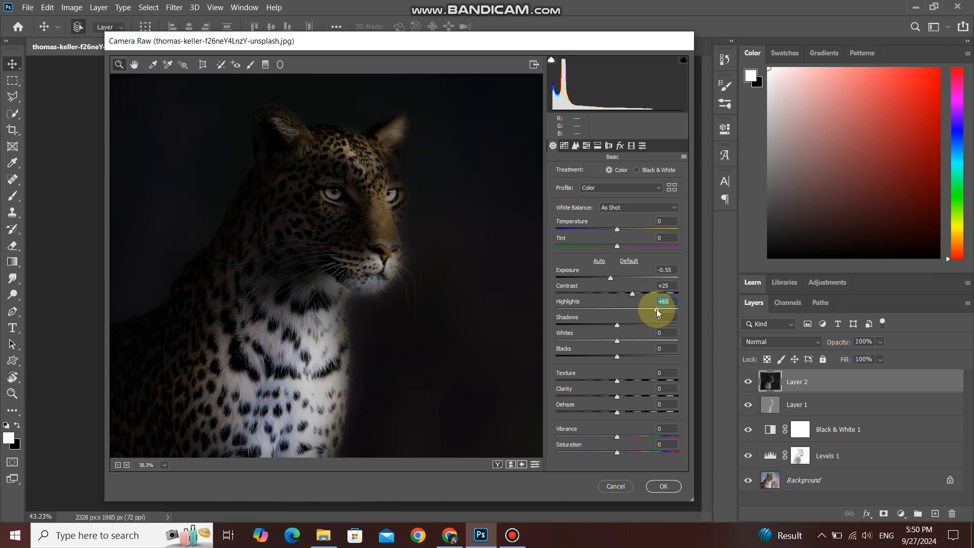
{"action": "left_click_drag", "start_coordinate": [619, 325], "coordinate": [633, 349]}
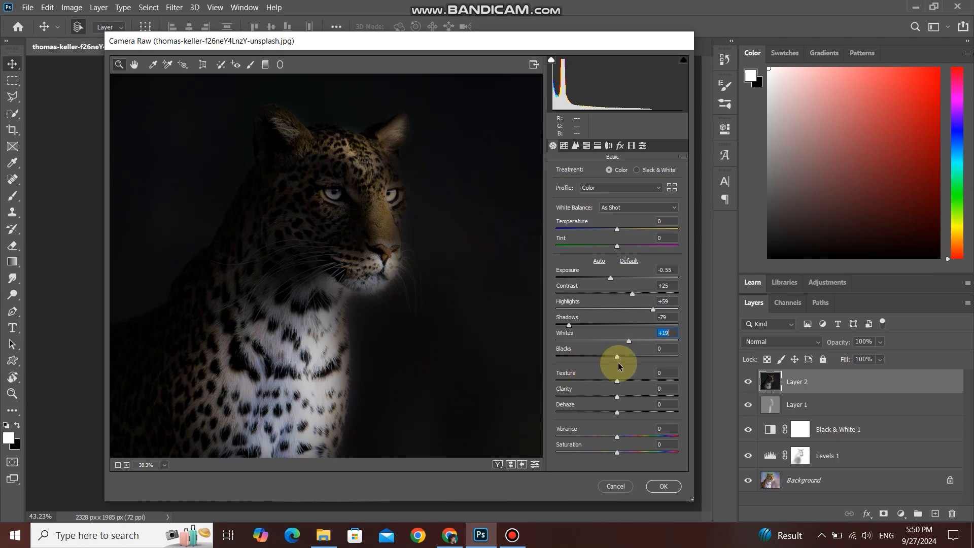
Set Texture to -16, Clarity to +68 and Dehaze to +11 in Camera Raw.
{"action": "left_click_drag", "start_coordinate": [617, 381], "coordinate": [660, 404]}
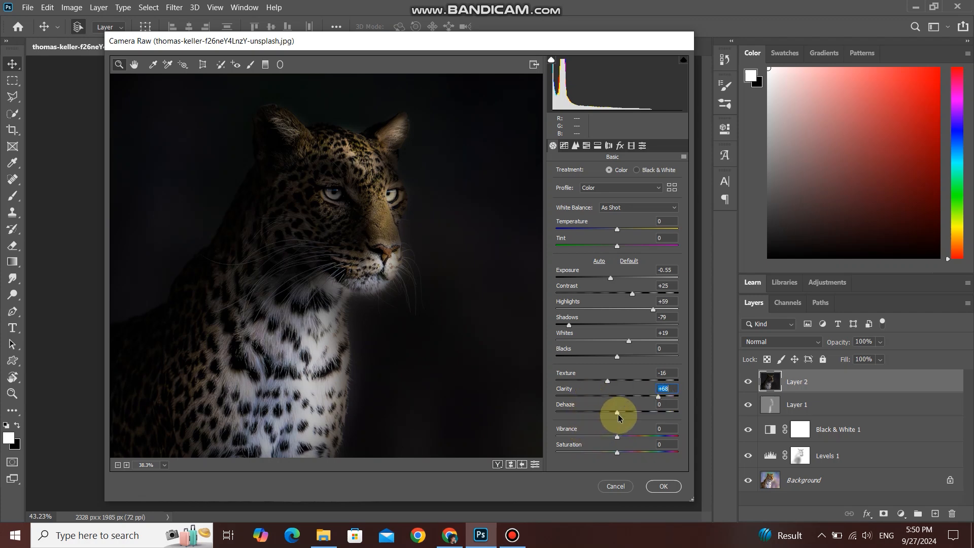
{"action": "mouse_move", "coordinate": [618, 413]}
{"action": "left_mouse_down"}
{"action": "mouse_move", "coordinate": [631, 412]}
{"action": "mouse_move", "coordinate": [600, 415]}
{"action": "mouse_move", "coordinate": [638, 415]}
{"action": "mouse_move", "coordinate": [608, 419]}
{"action": "mouse_move", "coordinate": [629, 415]}
{"action": "left_mouse_up"}
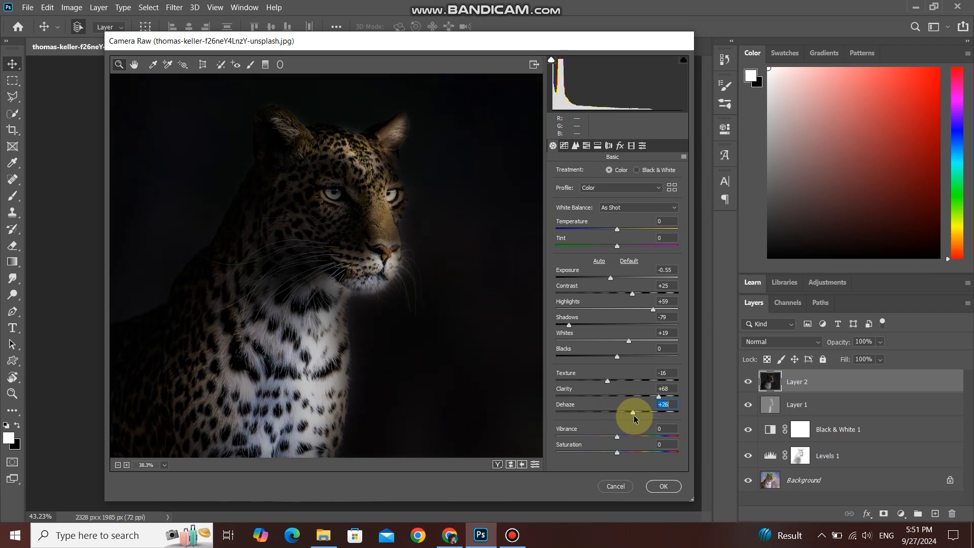
{"action": "left_click_drag", "start_coordinate": [634, 415], "coordinate": [625, 419]}
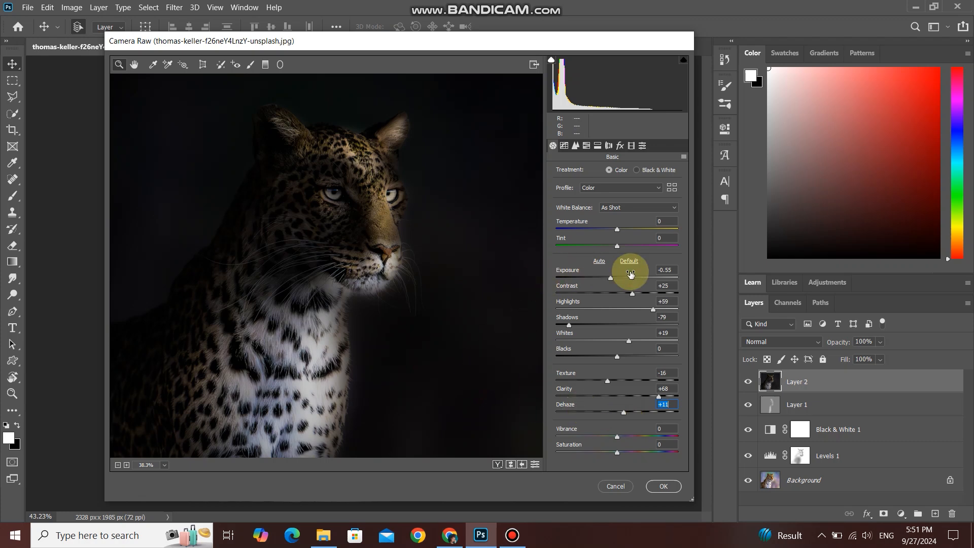
Set the Camera Raw sharpening amount to 84 and apply the filter to the stamped layer.
{"action": "left_click", "coordinate": [577, 147]}
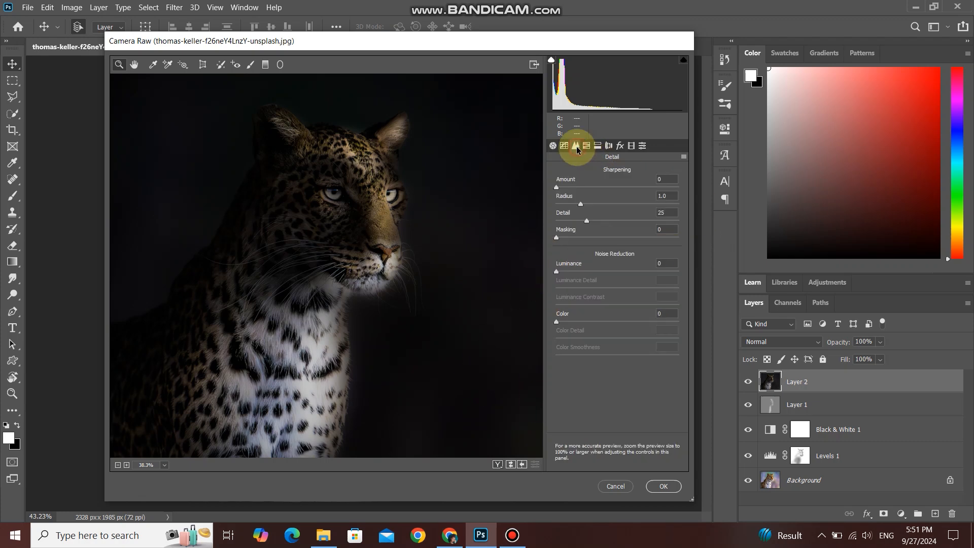
{"action": "left_click_drag", "start_coordinate": [561, 194], "coordinate": [633, 201]}
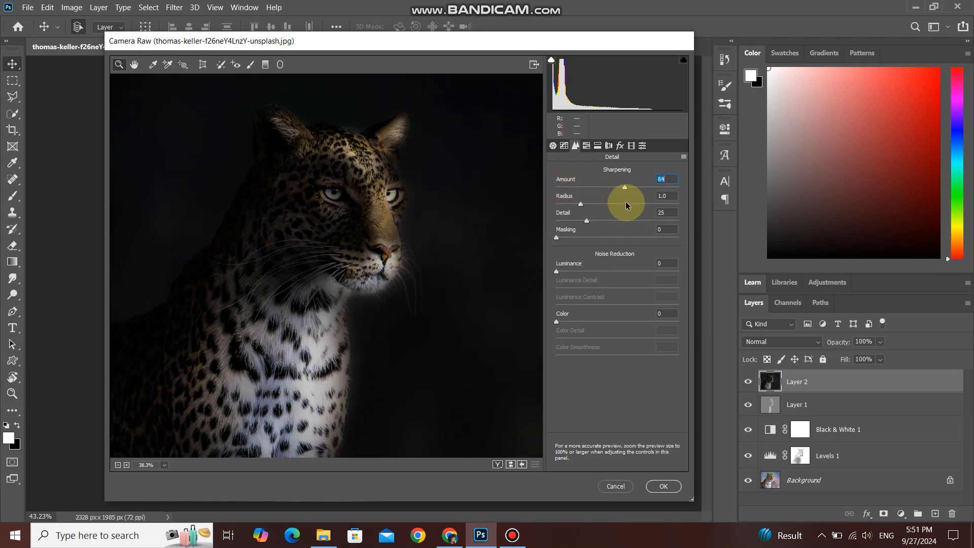
{"action": "left_click", "coordinate": [658, 489]}
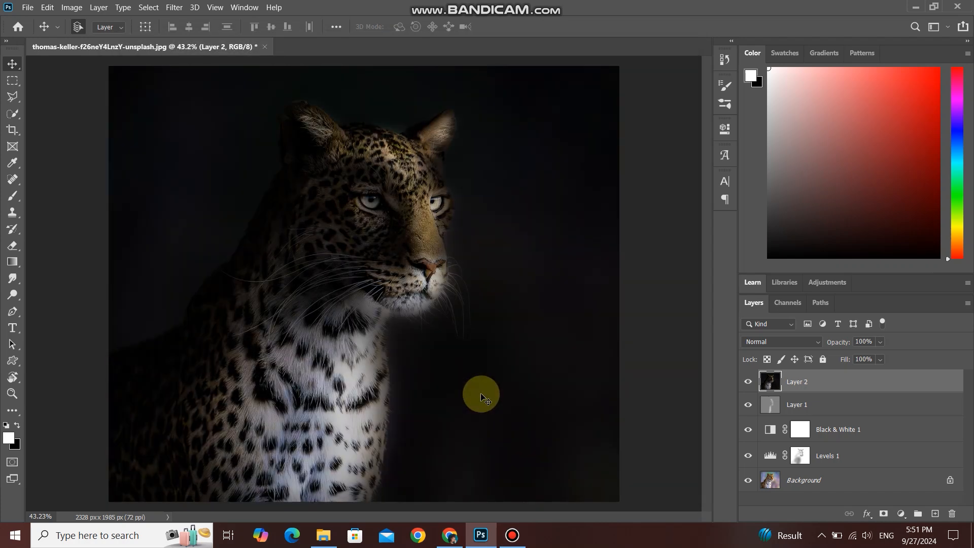
{"action": "scroll", "coordinate": [355, 310], "scroll_direction": "down", "scroll_amount": 1}
{"action": "scroll", "coordinate": [355, 312], "scroll_direction": "up", "scroll_amount": 1}
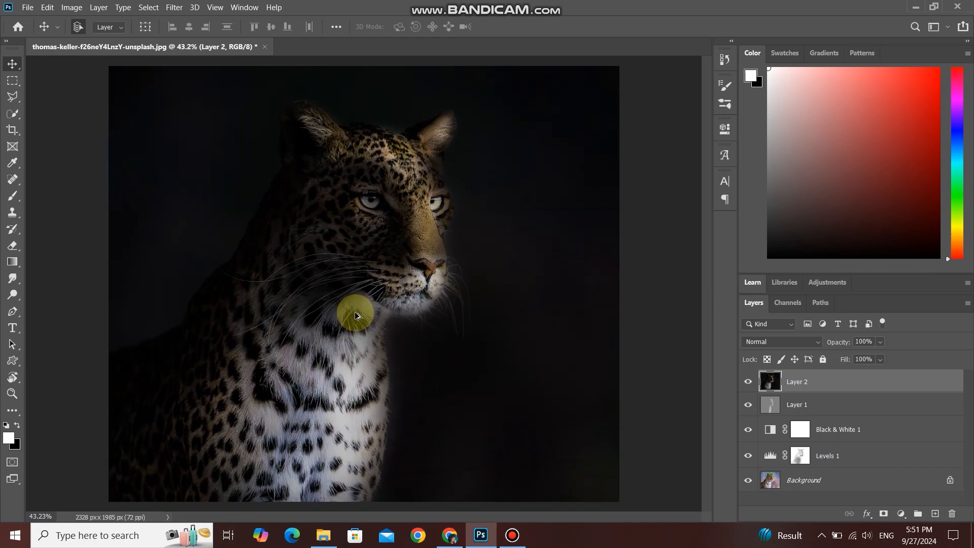
{"action": "scroll", "coordinate": [355, 311], "scroll_direction": "down", "scroll_amount": 1}
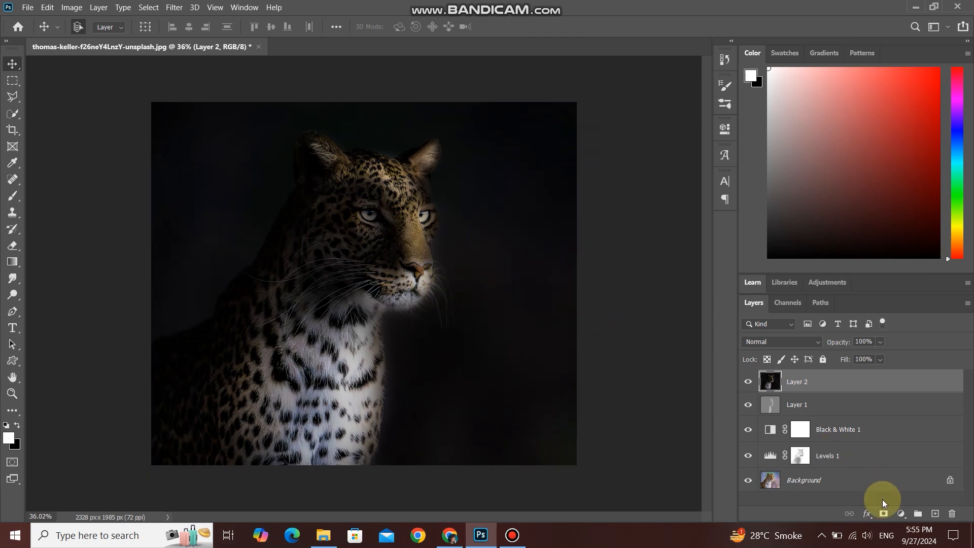
Add a second Levels adjustment above the stamped layer and set its white input level to 200.
{"action": "left_click", "coordinate": [902, 514]}
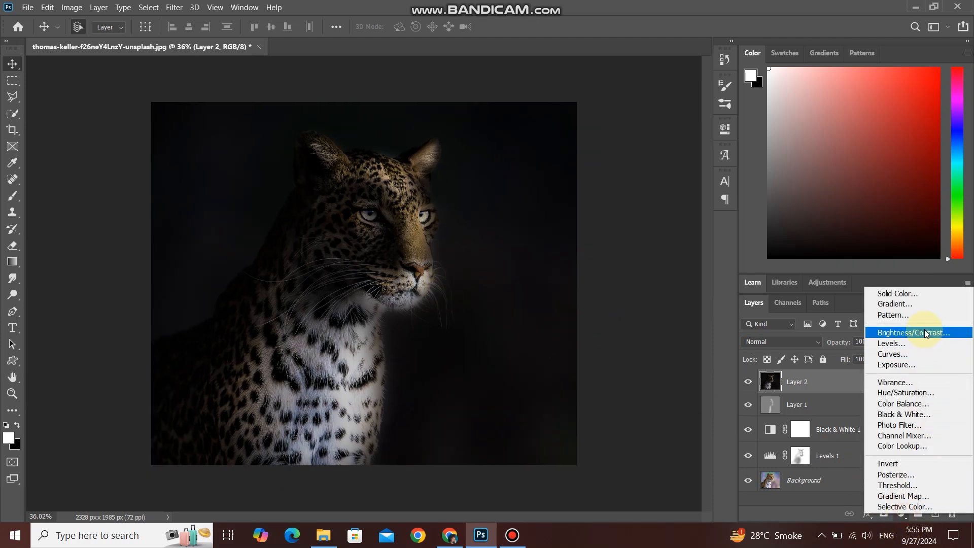
{"action": "left_click", "coordinate": [921, 343]}
{"action": "left_click_drag", "start_coordinate": [695, 258], "coordinate": [667, 267]}
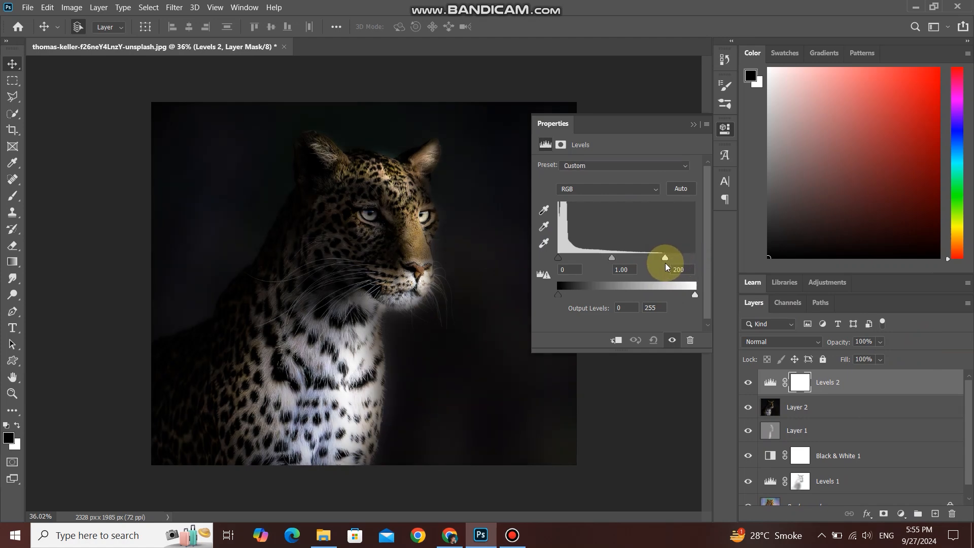
Compare the portrait with and without the second Levels adjustment and inspect the whole image.
{"action": "left_click", "coordinate": [692, 124]}
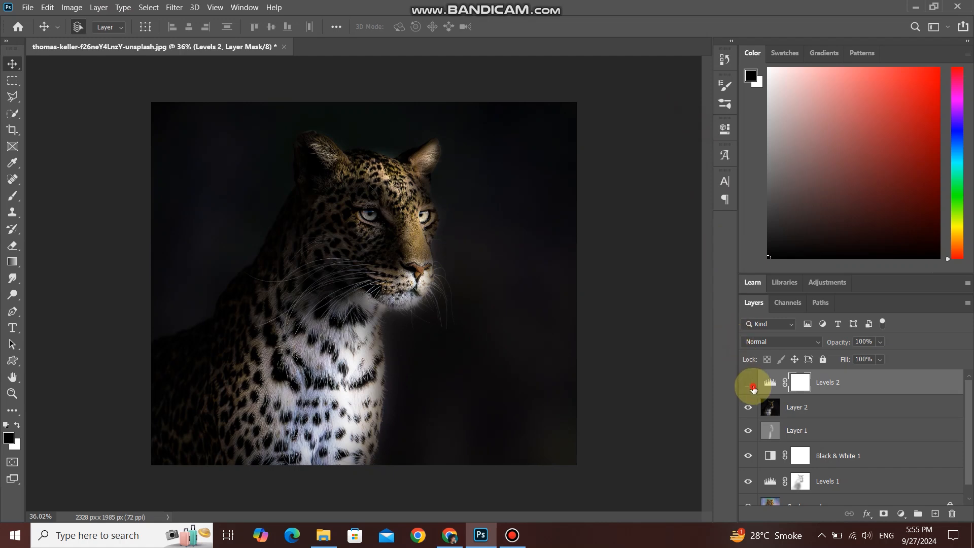
{"action": "left_click", "coordinate": [748, 383]}
{"action": "left_click", "coordinate": [748, 383]}
{"action": "left_click", "coordinate": [748, 386]}
{"action": "left_click", "coordinate": [749, 385]}
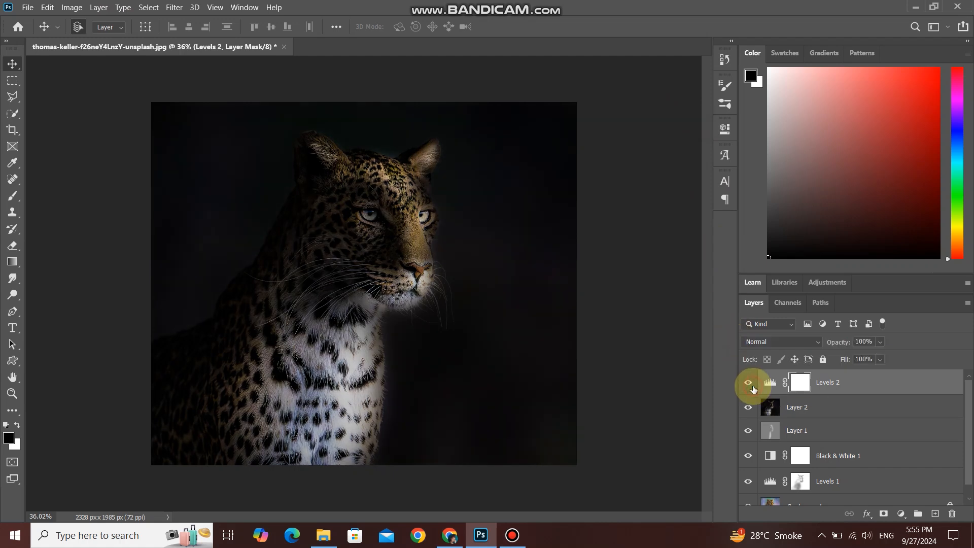
{"action": "scroll", "coordinate": [365, 315], "scroll_direction": "down", "scroll_amount": 3}
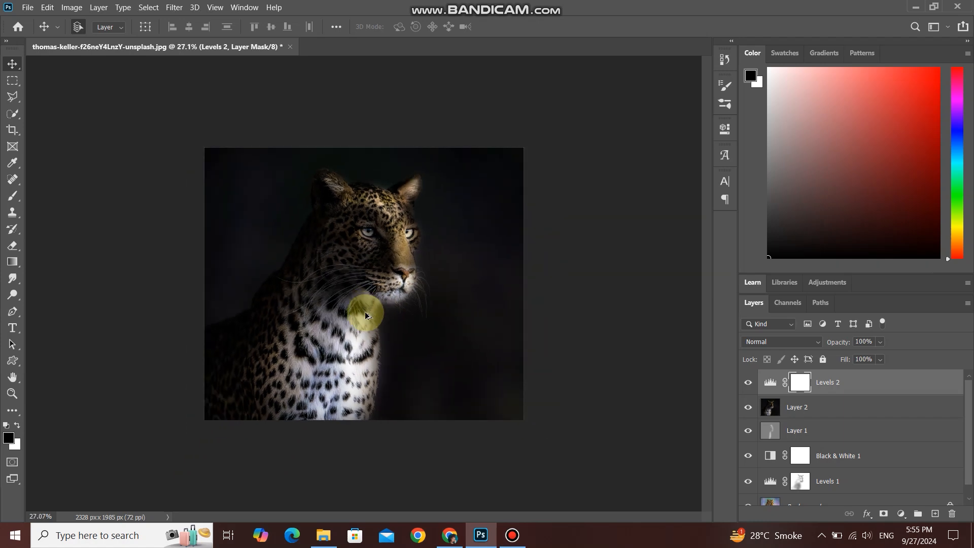
{"action": "scroll", "coordinate": [365, 315], "scroll_direction": "up", "scroll_amount": 3}
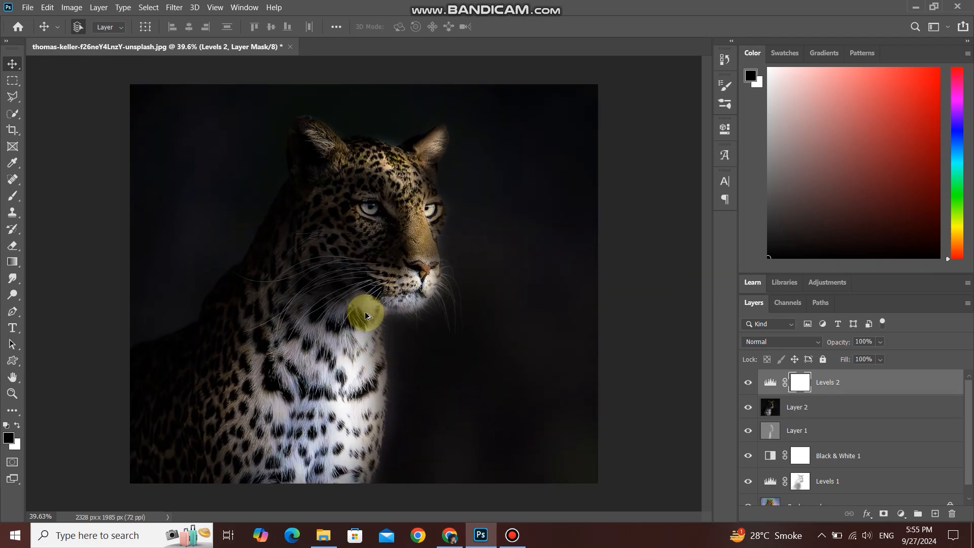
{"action": "scroll", "coordinate": [365, 315], "scroll_direction": "down", "scroll_amount": 1}
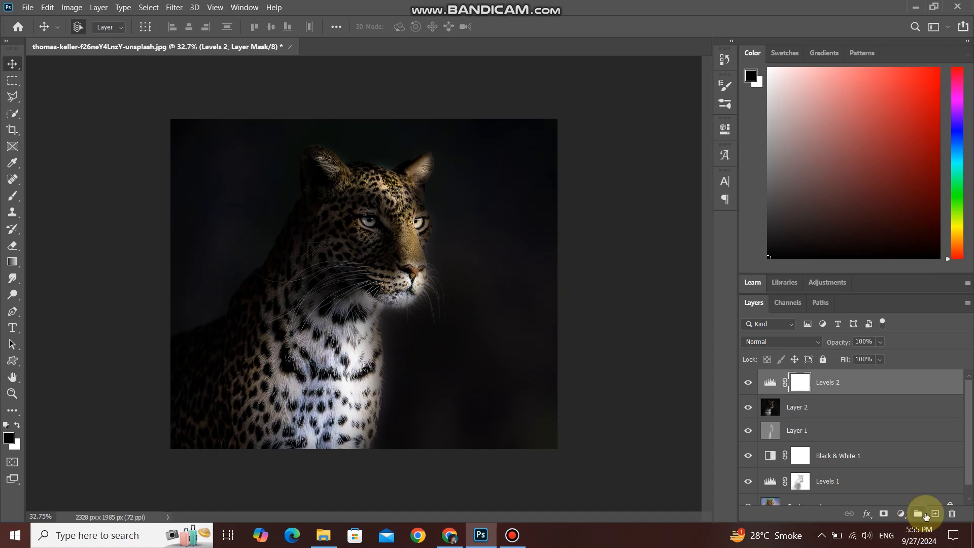
Add a black (000000) Solid Color fill layer above the second Levels adjustment and invert its mask to hide the fill.
{"action": "left_click", "coordinate": [902, 513]}
{"action": "left_click", "coordinate": [919, 298]}
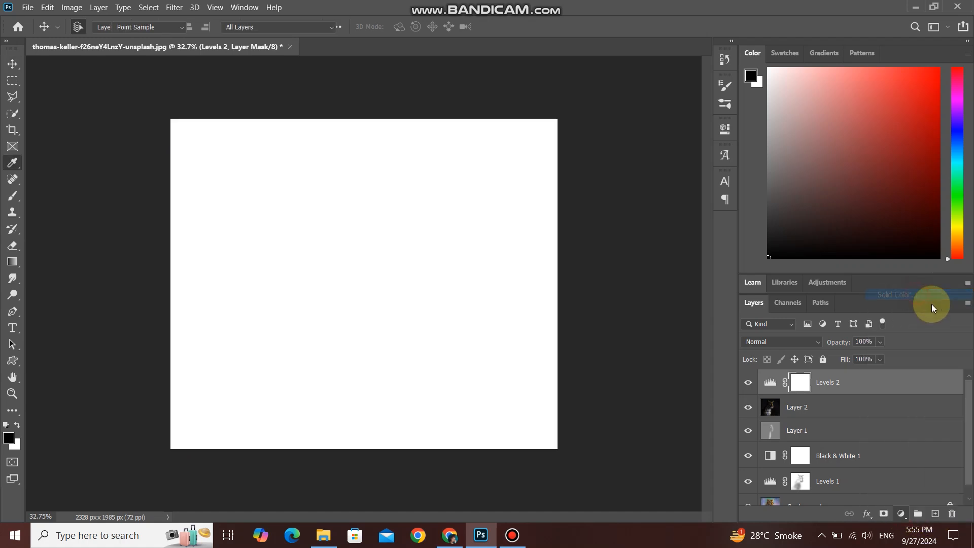
{"action": "left_click_drag", "start_coordinate": [657, 272], "coordinate": [554, 331]}
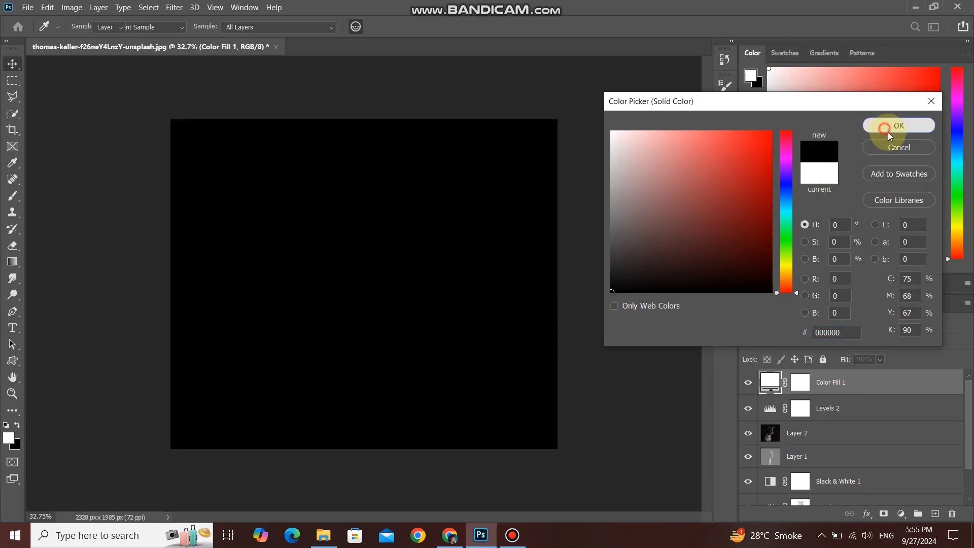
{"action": "left_click", "coordinate": [888, 132]}
{"action": "left_click", "coordinate": [801, 384]}
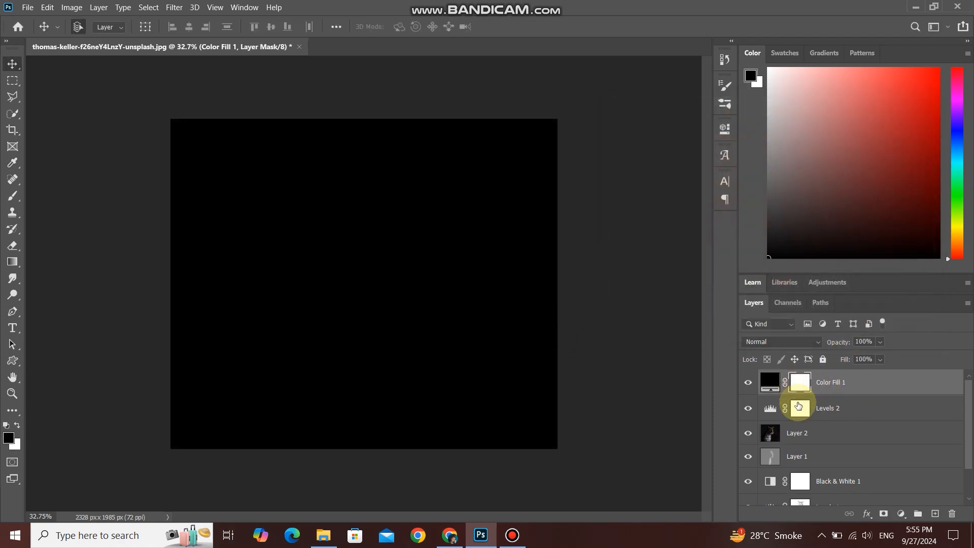
{"action": "key", "text": "ctrl+i"}
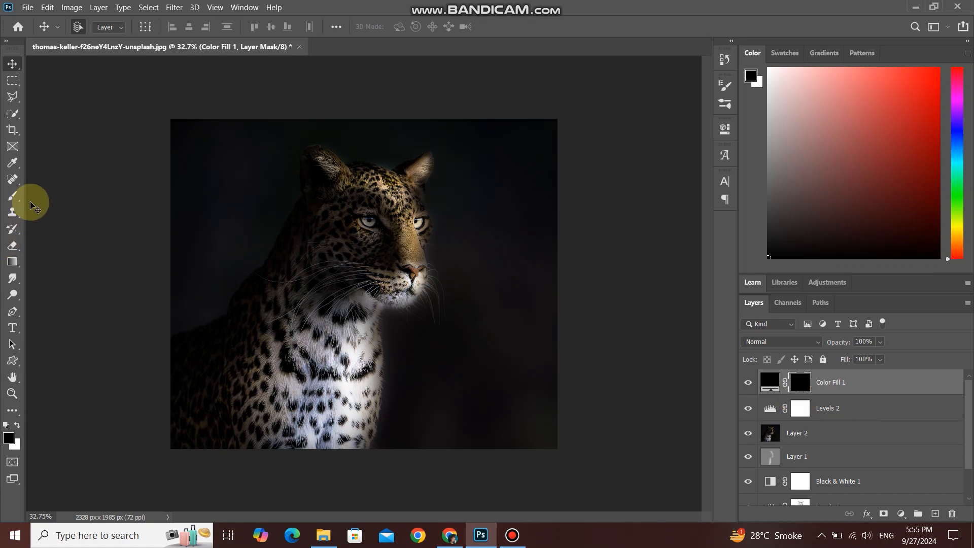
Paint white on the Color Fill mask with an 800 px soft brush to darken the backdrop around the leopard.
{"action": "left_click", "coordinate": [15, 195]}
{"action": "key", "text": "]"}
{"action": "key", "text": "]"}
{"action": "key", "text": "]"}
{"action": "key", "text": "]"}
{"action": "key", "text": "]"}
{"action": "key", "text": "]"}
{"action": "left_click", "coordinate": [202, 151]}
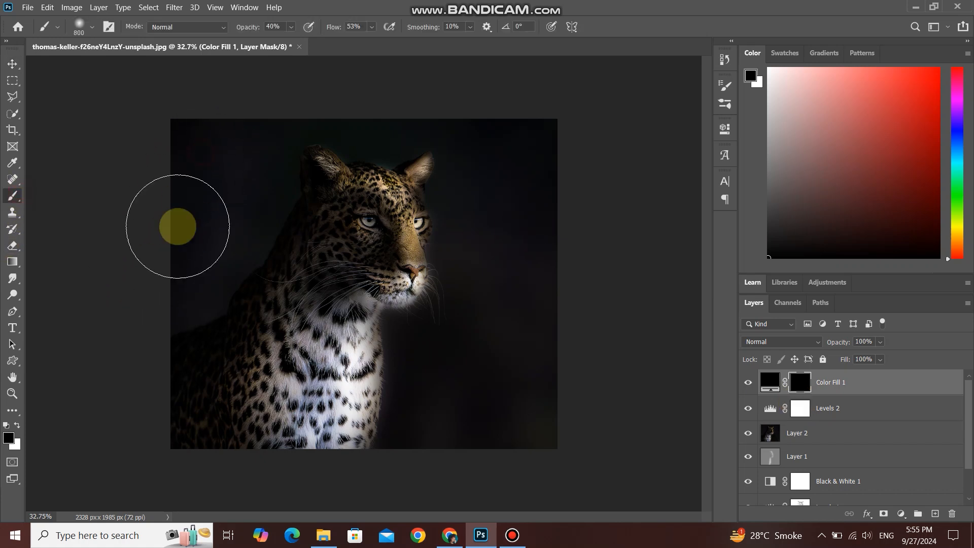
{"action": "left_click", "coordinate": [194, 184]}
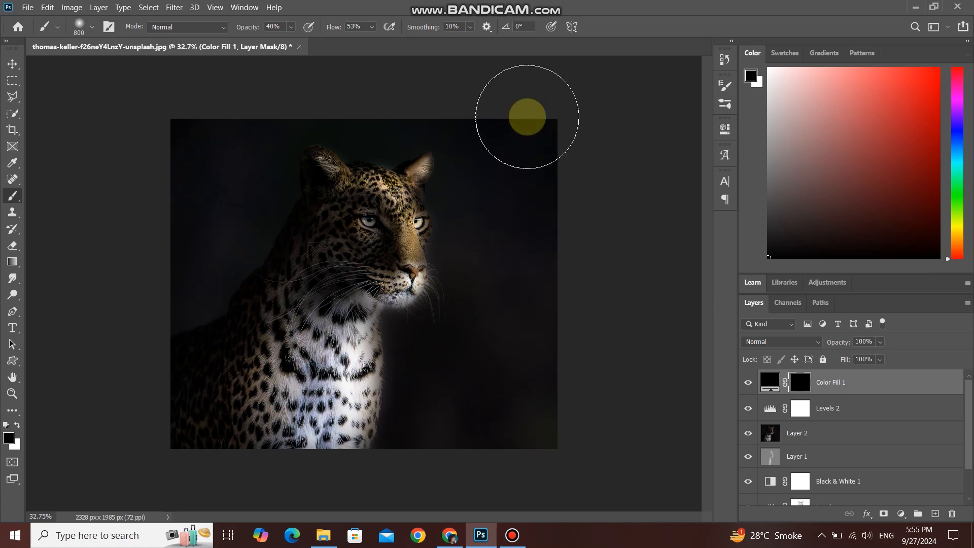
{"action": "left_click", "coordinate": [505, 342]}
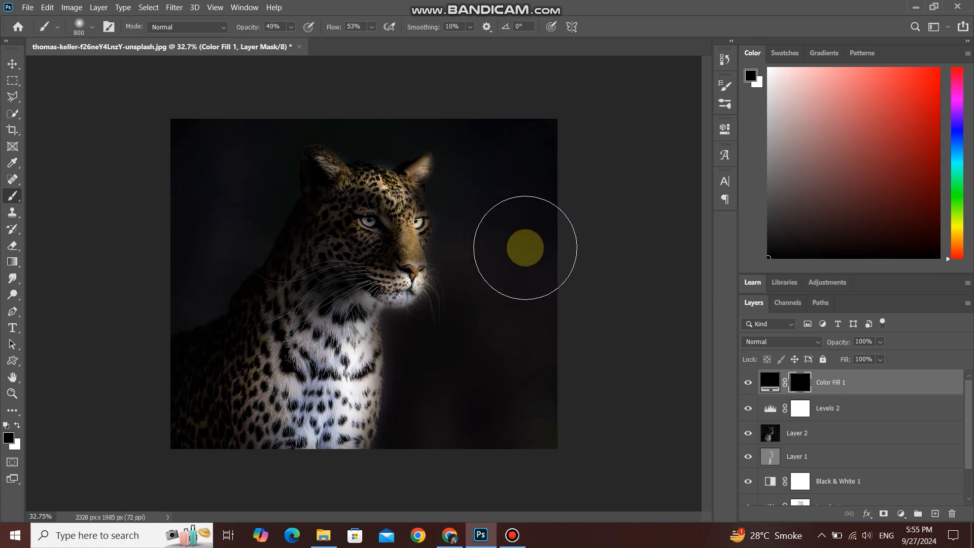
{"action": "key", "text": "x"}
{"action": "left_click", "coordinate": [522, 141]}
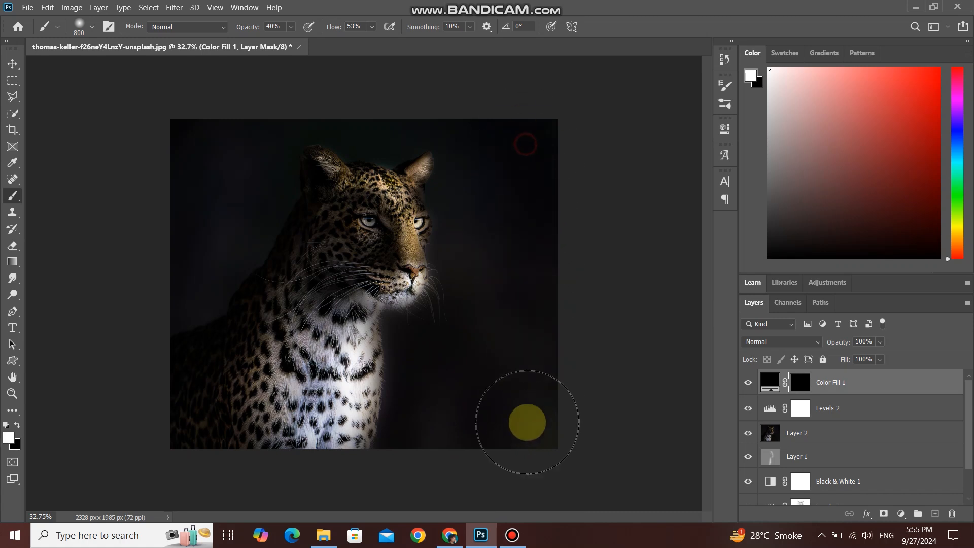
{"action": "mouse_move", "coordinate": [525, 168]}
{"action": "left_mouse_down"}
{"action": "mouse_move", "coordinate": [524, 383]}
{"action": "mouse_move", "coordinate": [483, 426]}
{"action": "mouse_move", "coordinate": [455, 436]}
{"action": "mouse_move", "coordinate": [454, 386]}
{"action": "mouse_move", "coordinate": [479, 370]}
{"action": "mouse_move", "coordinate": [514, 279]}
{"action": "mouse_move", "coordinate": [508, 217]}
{"action": "left_mouse_up"}
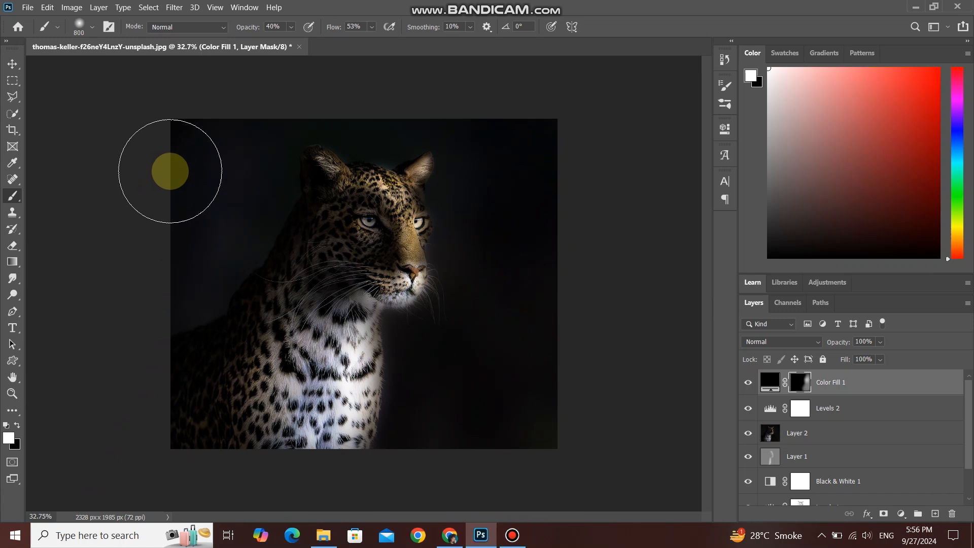
{"action": "left_click", "coordinate": [179, 172]}
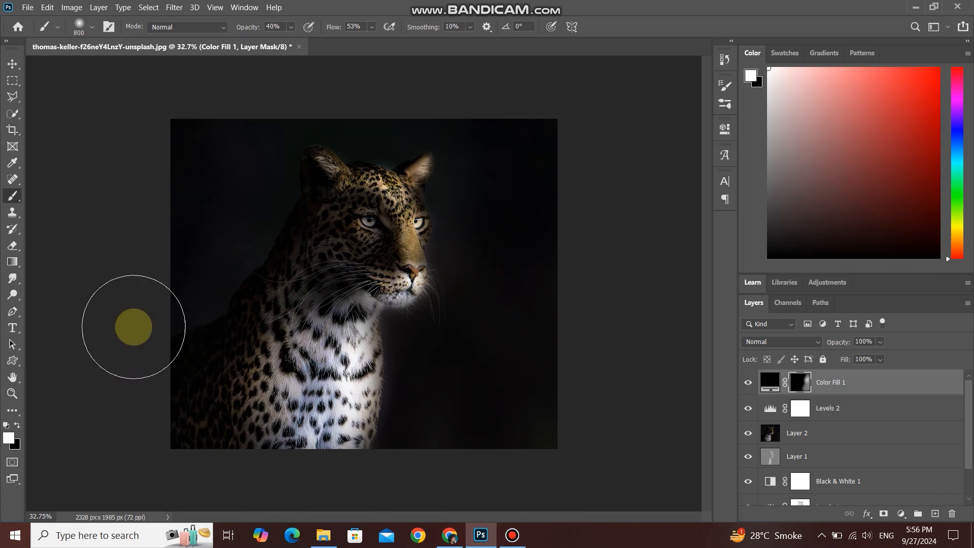
{"action": "mouse_move", "coordinate": [360, 98]}
{"action": "left_mouse_down"}
{"action": "mouse_move", "coordinate": [445, 92]}
{"action": "mouse_move", "coordinate": [520, 104]}
{"action": "mouse_move", "coordinate": [541, 167]}
{"action": "mouse_move", "coordinate": [524, 301]}
{"action": "mouse_move", "coordinate": [496, 405]}
{"action": "mouse_move", "coordinate": [455, 450]}
{"action": "mouse_move", "coordinate": [431, 451]}
{"action": "mouse_move", "coordinate": [570, 446]}
{"action": "mouse_move", "coordinate": [535, 91]}
{"action": "mouse_move", "coordinate": [544, 149]}
{"action": "left_mouse_up"}
{"action": "key", "text": "v"}
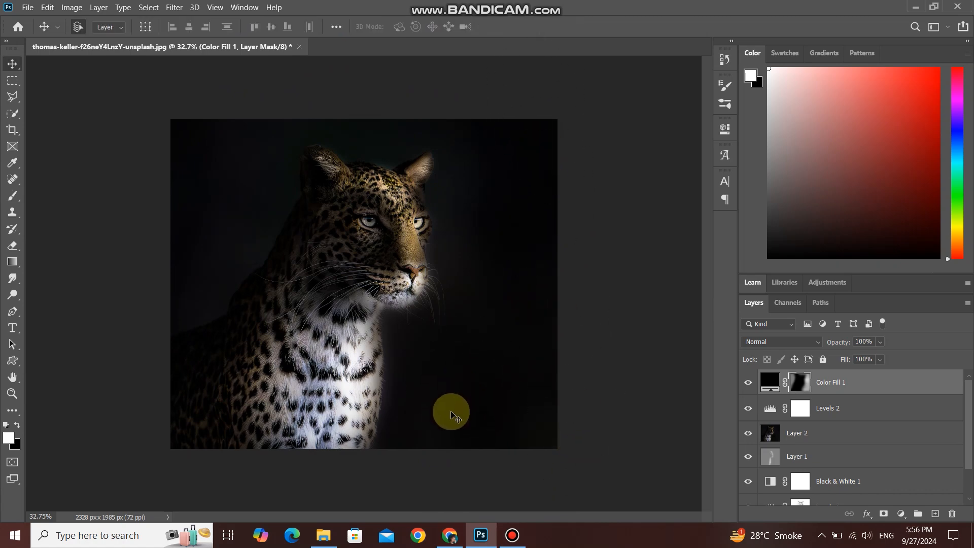
Compare the portrait with and without the black Color Fill layer and inspect the darkened backdrop.
{"action": "scroll", "coordinate": [362, 326], "scroll_direction": "up", "scroll_amount": 3}
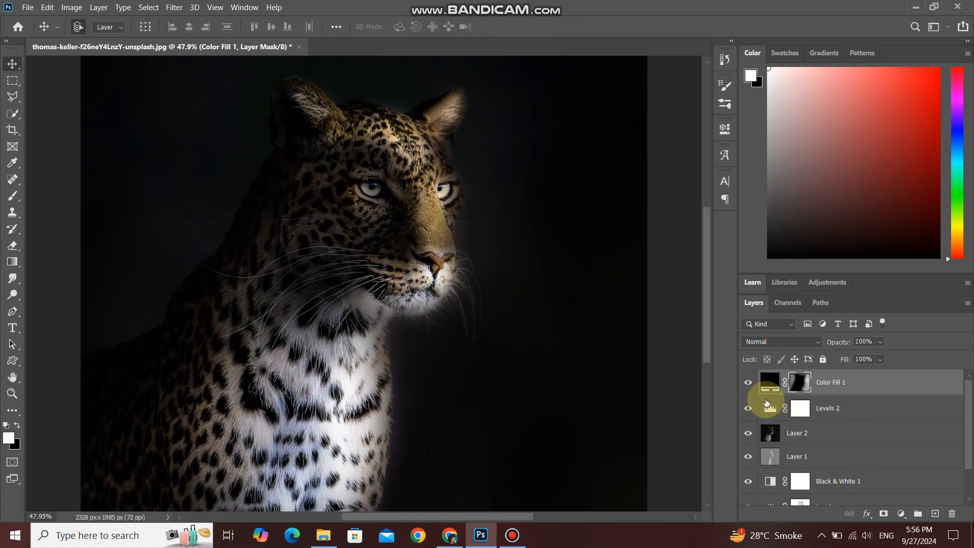
{"action": "left_click", "coordinate": [748, 384]}
{"action": "left_click", "coordinate": [747, 386]}
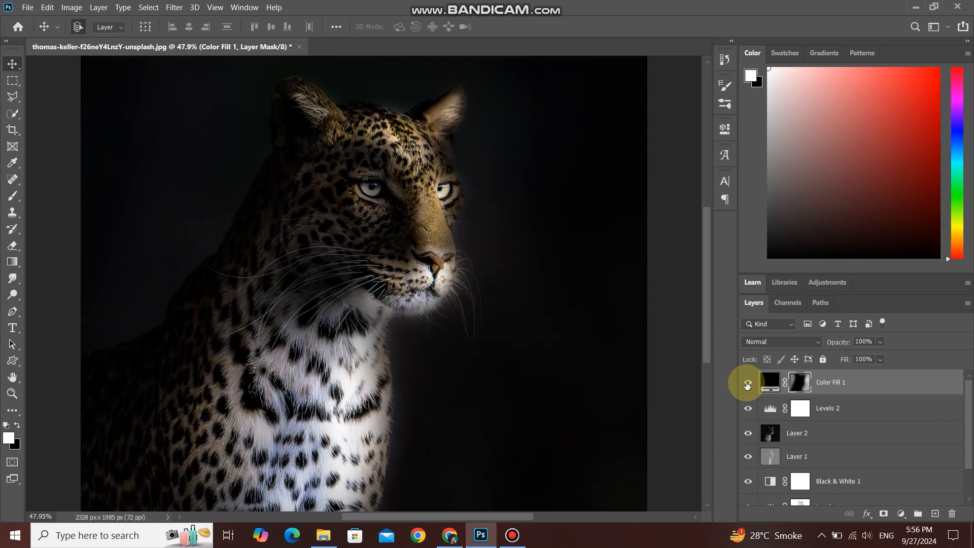
{"action": "scroll", "coordinate": [467, 351], "scroll_direction": "down", "scroll_amount": 2}
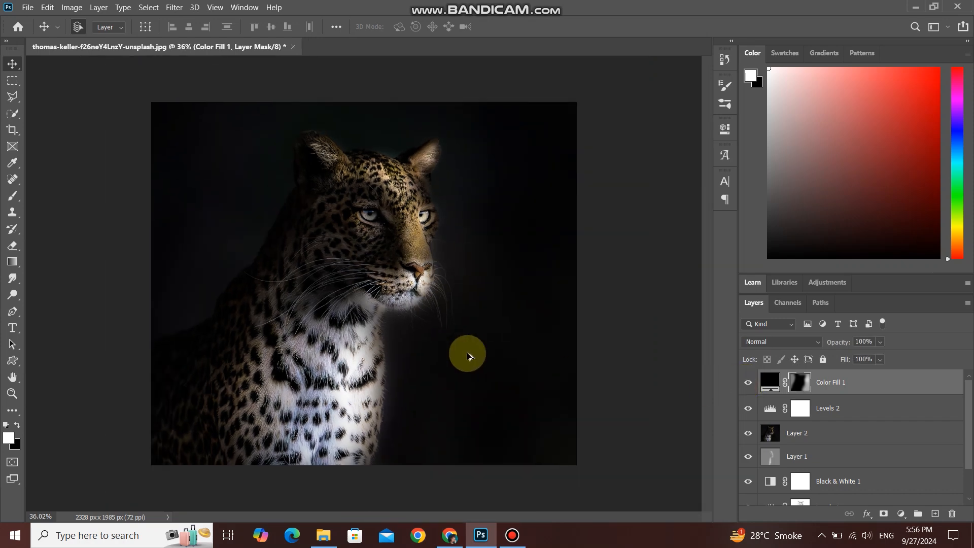
{"action": "scroll", "coordinate": [467, 353], "scroll_direction": "down", "scroll_amount": 2}
{"action": "scroll", "coordinate": [467, 353], "scroll_direction": "up", "scroll_amount": 1}
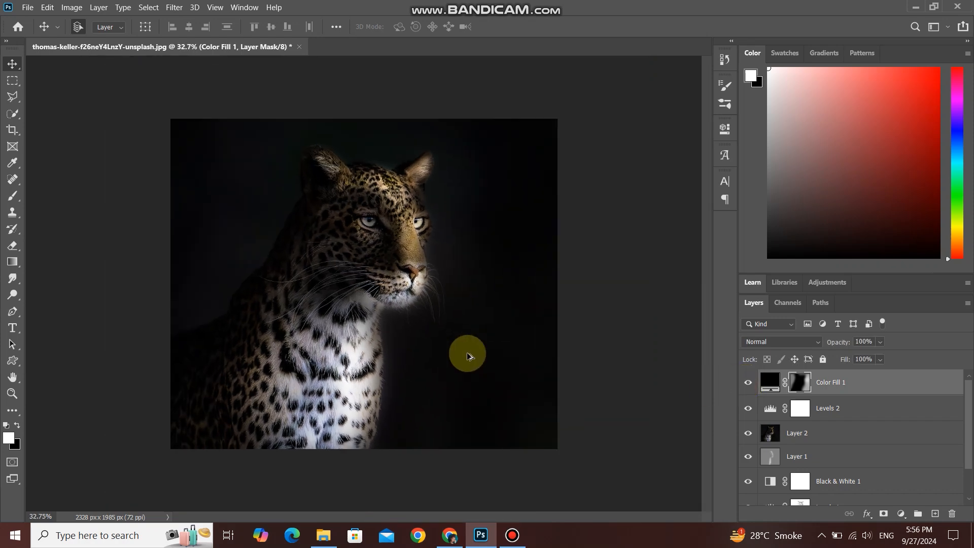
{"action": "scroll", "coordinate": [469, 358], "scroll_direction": "up", "scroll_amount": 1}
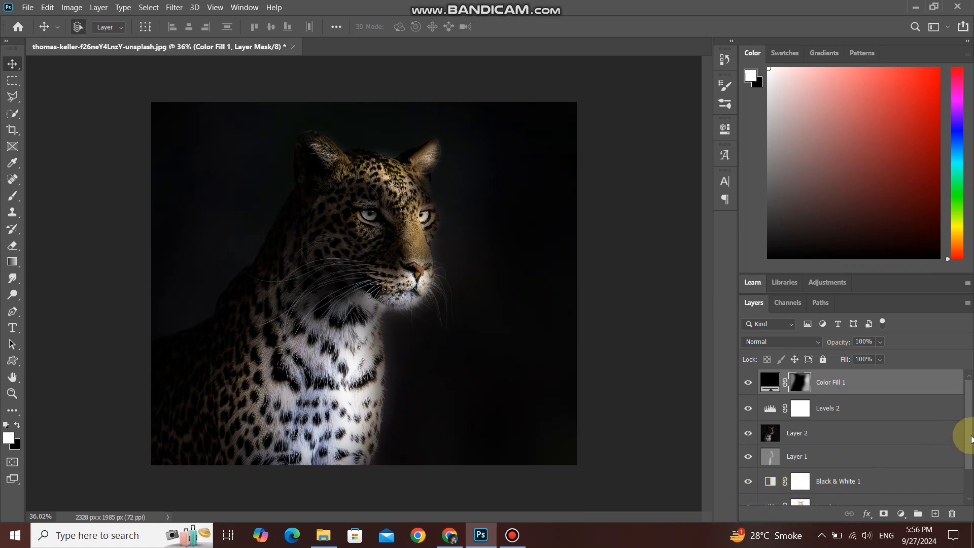
Select every layer above the Background and put them into one group.
{"action": "left_click_drag", "start_coordinate": [971, 440], "coordinate": [971, 489]}
{"action": "left_click", "coordinate": [882, 470], "text": "shift"}
{"action": "key", "text": "ctrl+g"}
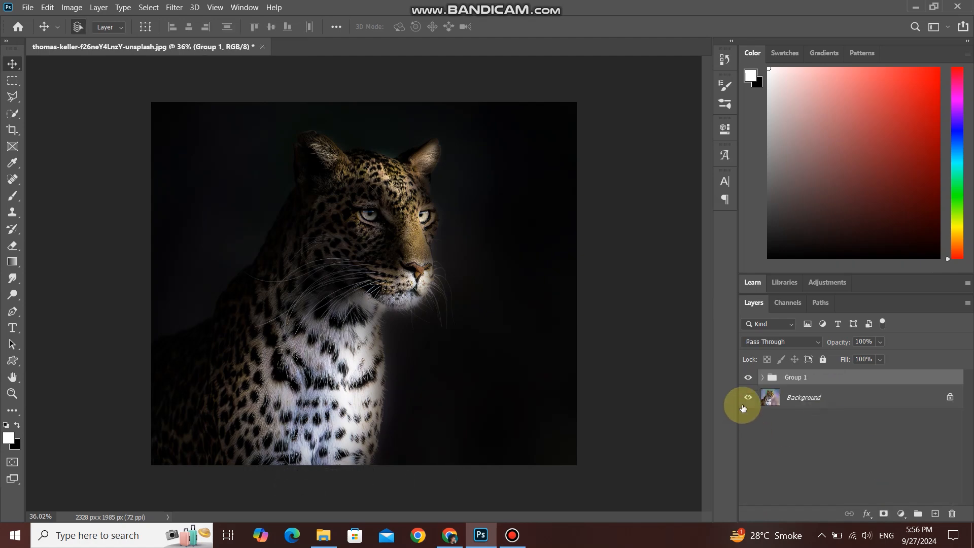
Compare the original photo with the edited portrait by hiding and showing the layer group.
{"action": "left_click", "coordinate": [747, 379]}
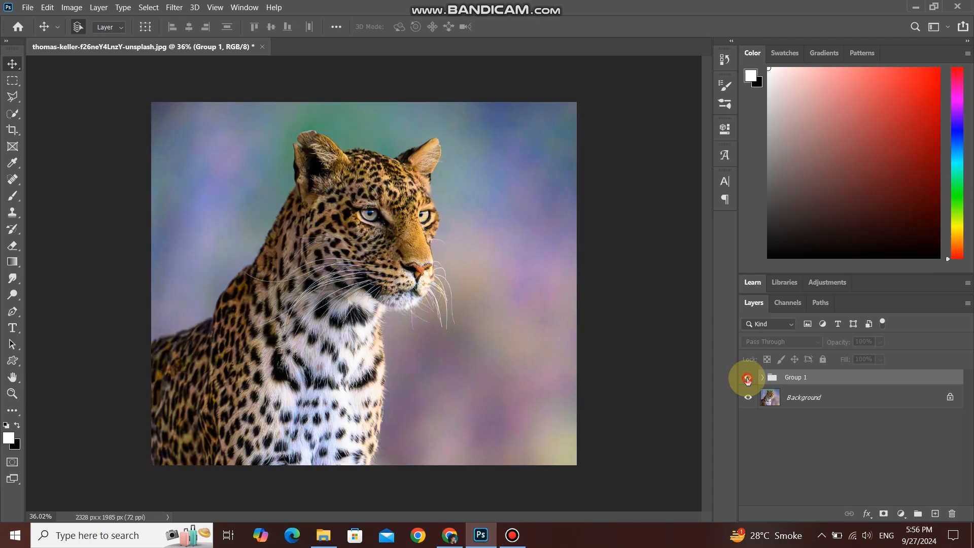
{"action": "left_click", "coordinate": [748, 378]}
{"action": "left_click", "coordinate": [748, 378]}
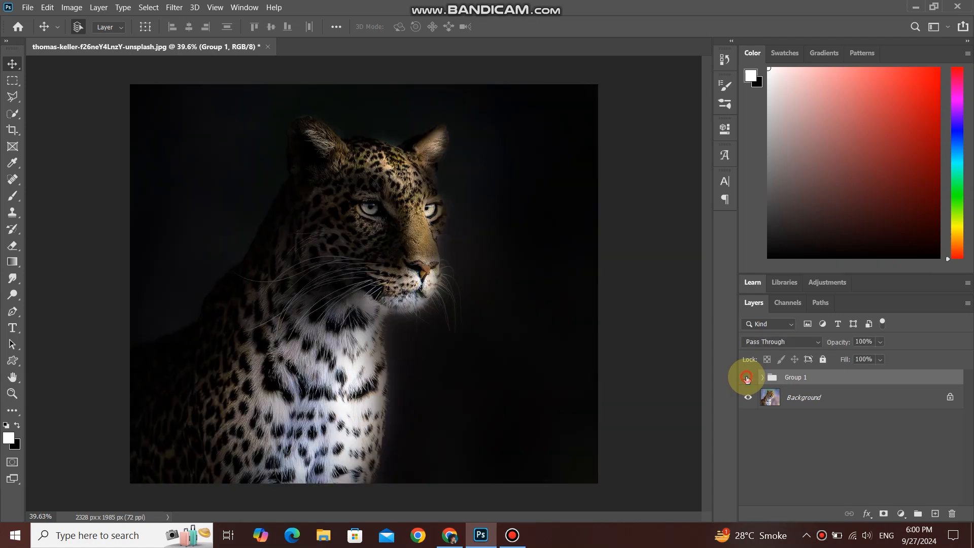
{"action": "left_click", "coordinate": [748, 378]}
{"action": "left_click", "coordinate": [747, 378]}
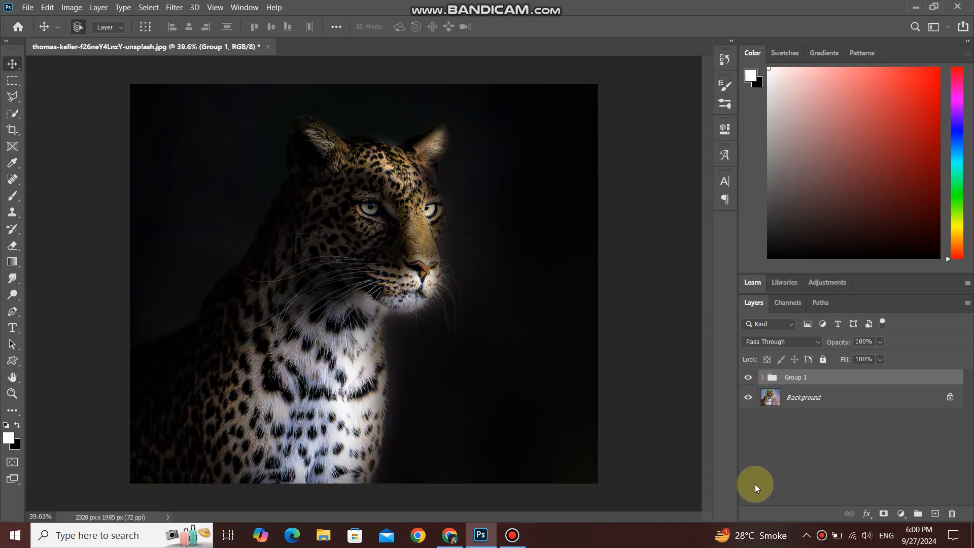
Stamp all visible layers into a new layer above the group and open it in the Camera Raw Filter.
{"action": "key", "text": "ctrl+shift+alt+e"}
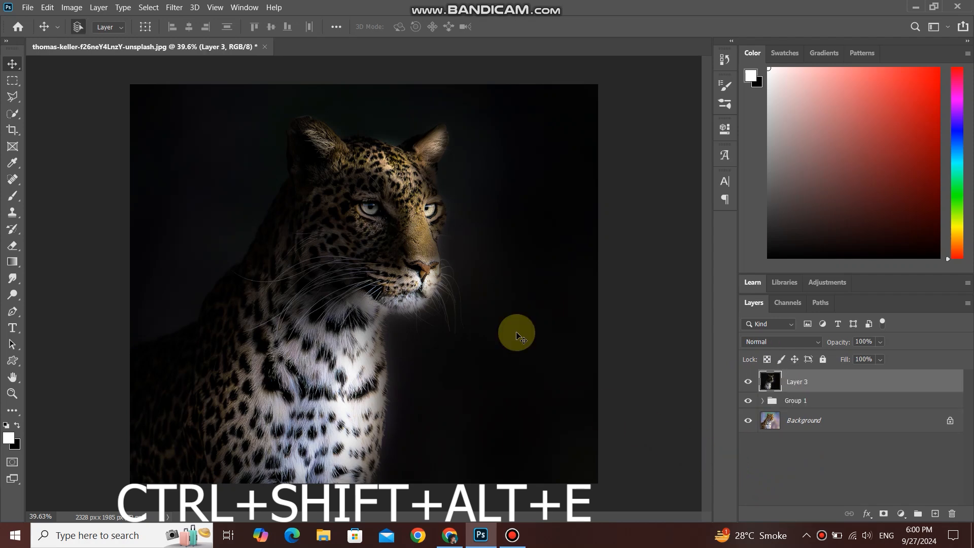
{"action": "left_click", "coordinate": [174, 7]}
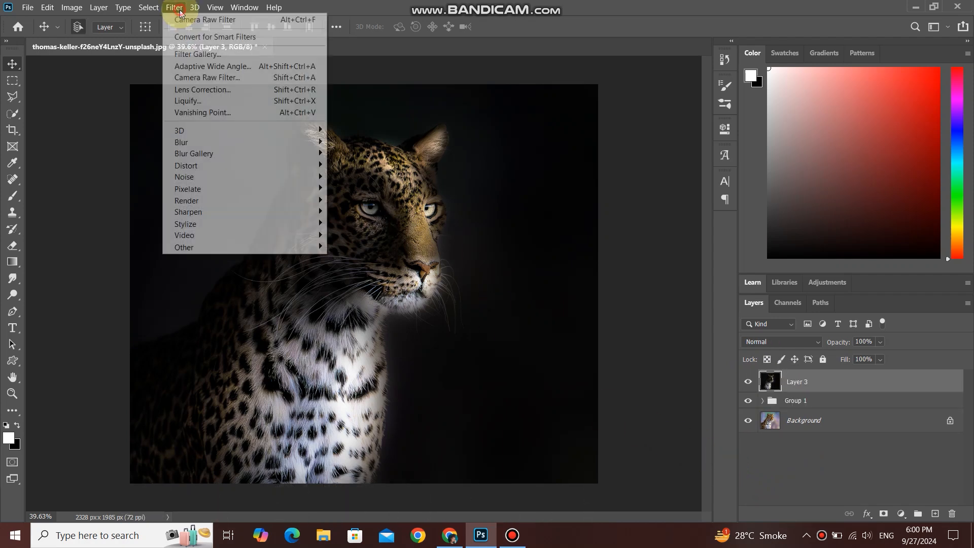
{"action": "left_click", "coordinate": [197, 77]}
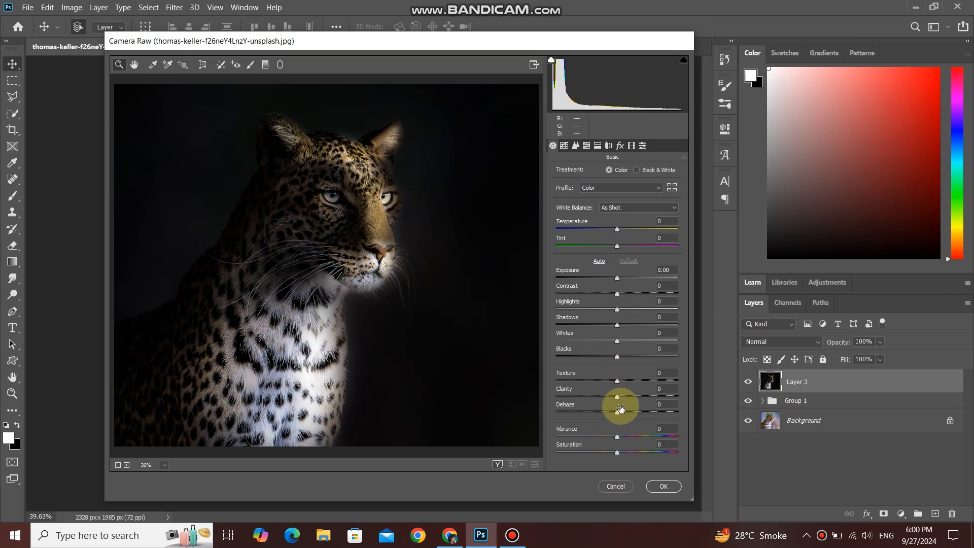
Set Texture to -9, Clarity to +6 and Dehaze to +100 in Camera Raw.
{"action": "mouse_move", "coordinate": [617, 384]}
{"action": "left_mouse_down"}
{"action": "mouse_move", "coordinate": [570, 387]}
{"action": "mouse_move", "coordinate": [610, 386]}
{"action": "mouse_move", "coordinate": [620, 397]}
{"action": "left_mouse_up"}
{"action": "left_click_drag", "start_coordinate": [623, 401], "coordinate": [633, 400]}
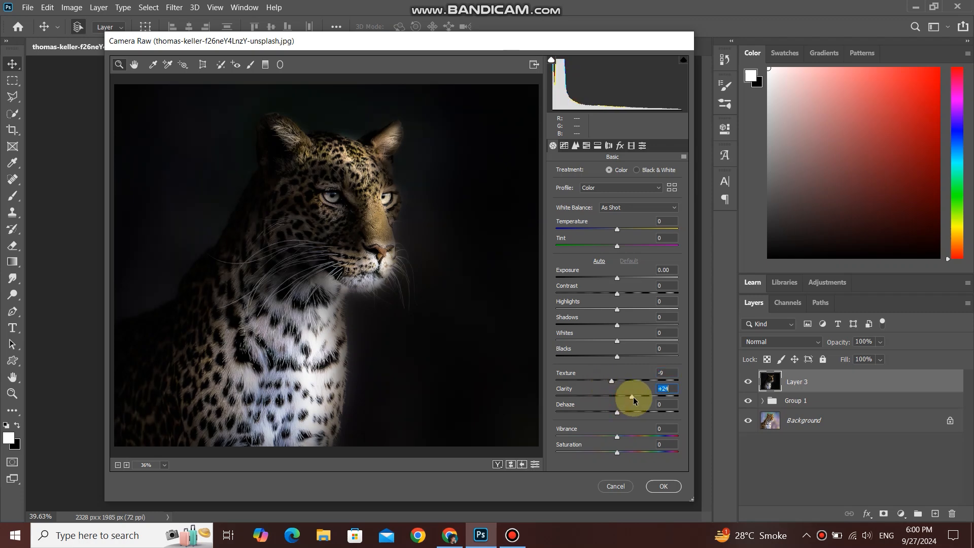
{"action": "left_click_drag", "start_coordinate": [625, 400], "coordinate": [622, 402]}
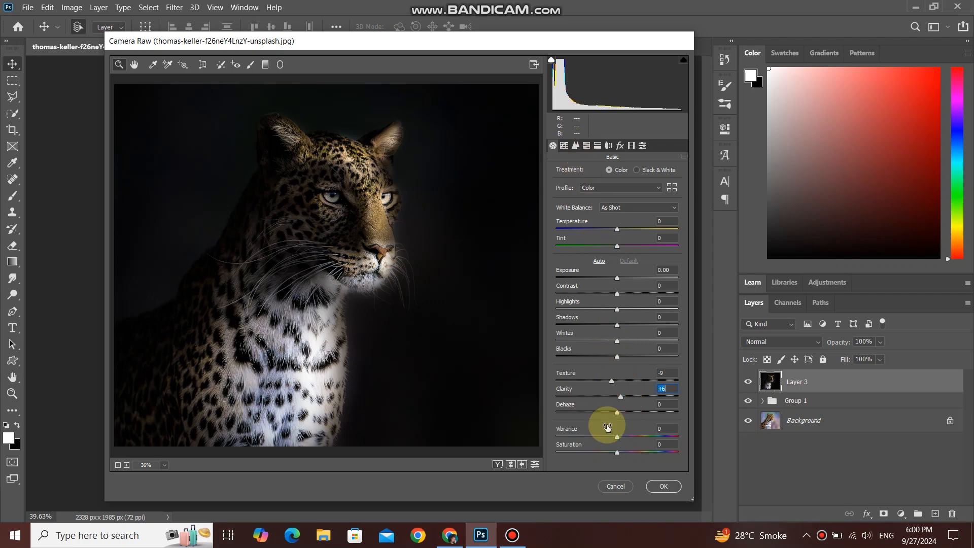
{"action": "left_click_drag", "start_coordinate": [617, 411], "coordinate": [717, 420]}
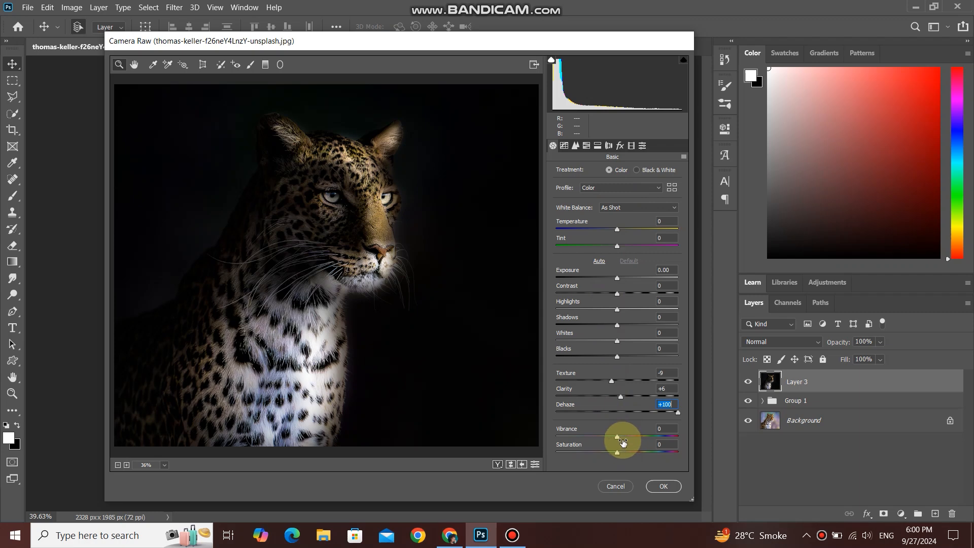
Set the Camera Raw sharpening amount to 18 and apply the filter to the new stamped layer.
{"action": "left_click", "coordinate": [576, 146]}
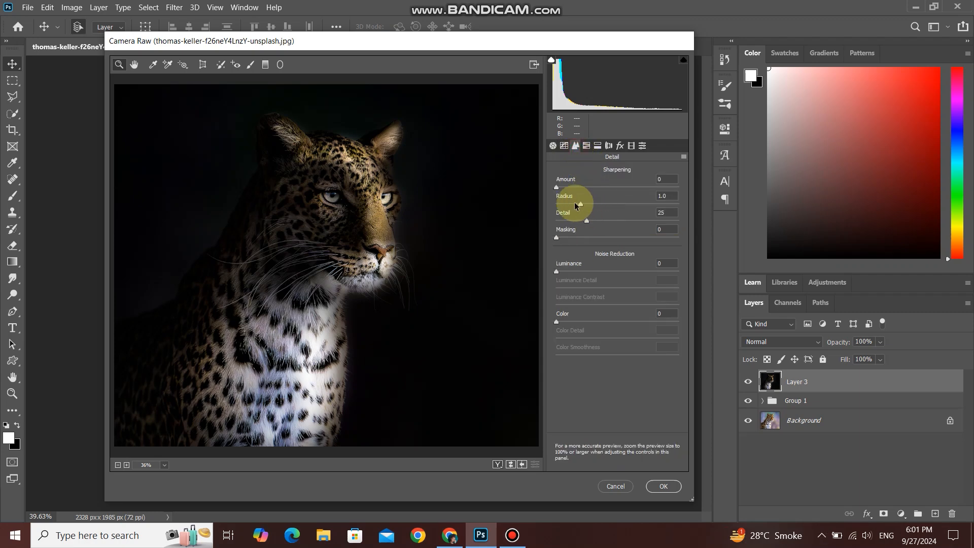
{"action": "left_click_drag", "start_coordinate": [560, 190], "coordinate": [580, 193]}
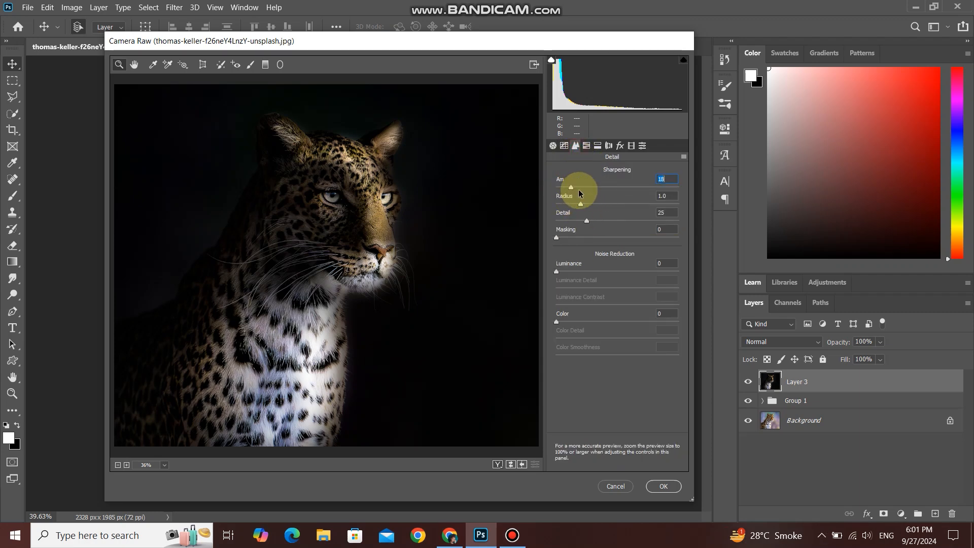
{"action": "left_click", "coordinate": [663, 486]}
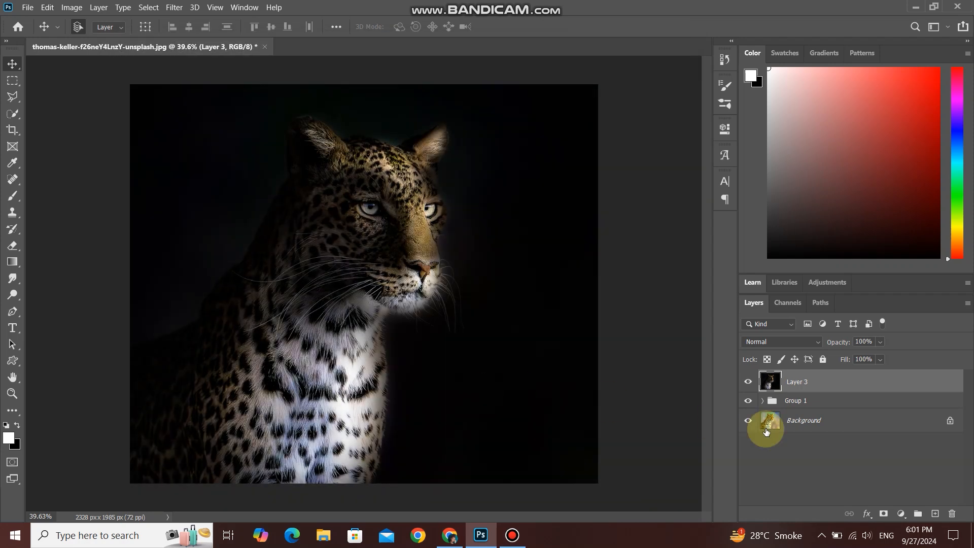
Compare the portrait with and without the final Camera Raw layer and inspect the leopard's details.
{"action": "left_click", "coordinate": [747, 384]}
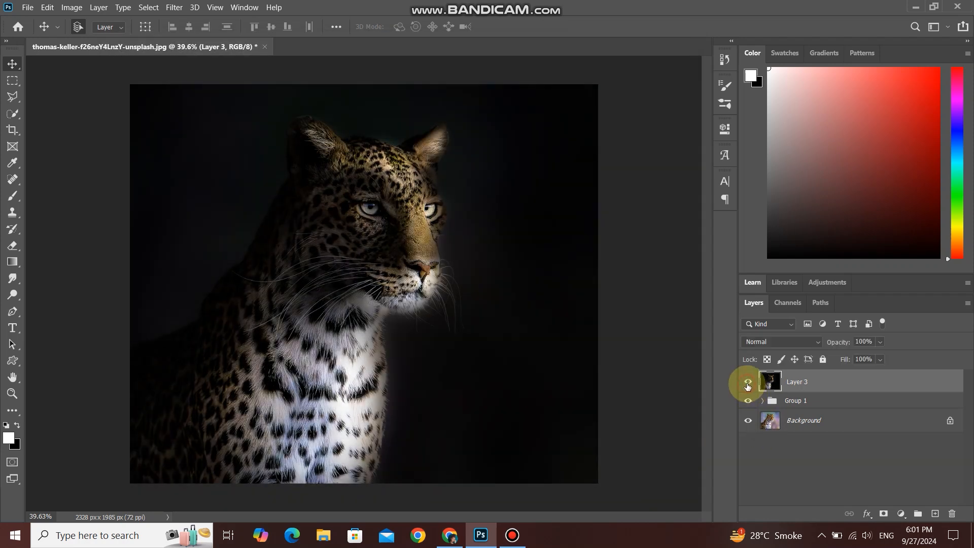
{"action": "left_click", "coordinate": [747, 385]}
{"action": "scroll", "coordinate": [402, 304], "scroll_direction": "up", "scroll_amount": 3}
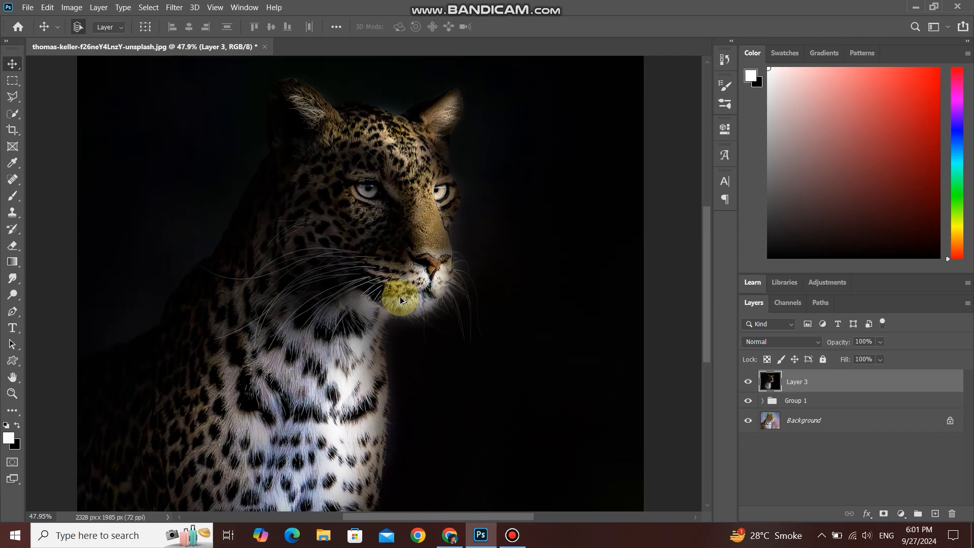
{"action": "scroll", "coordinate": [401, 300], "scroll_direction": "down", "scroll_amount": 2}
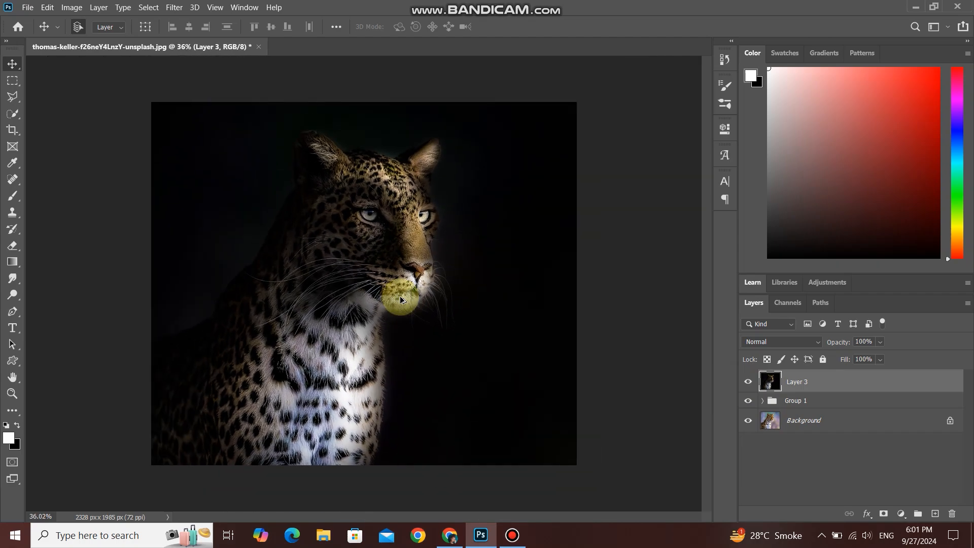
{"action": "scroll", "coordinate": [401, 299], "scroll_direction": "up", "scroll_amount": 2}
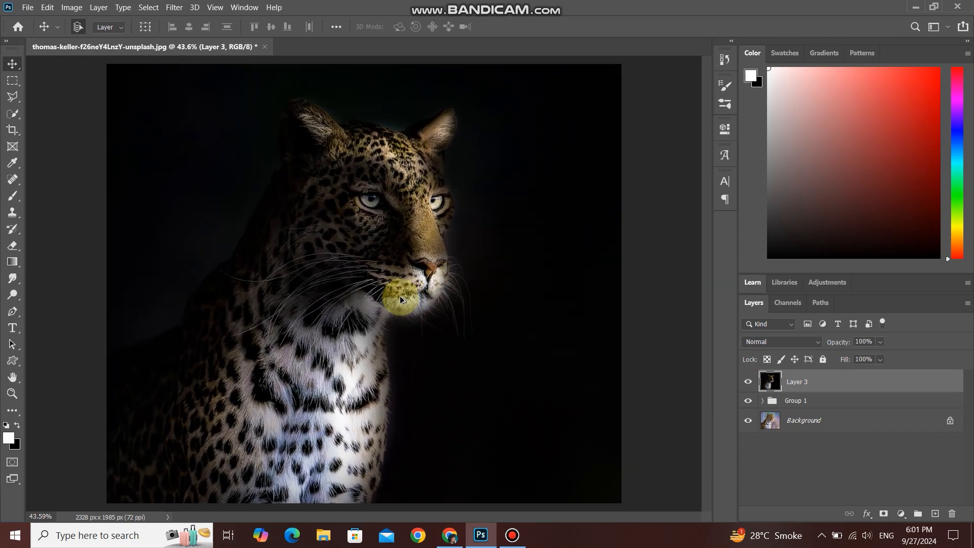